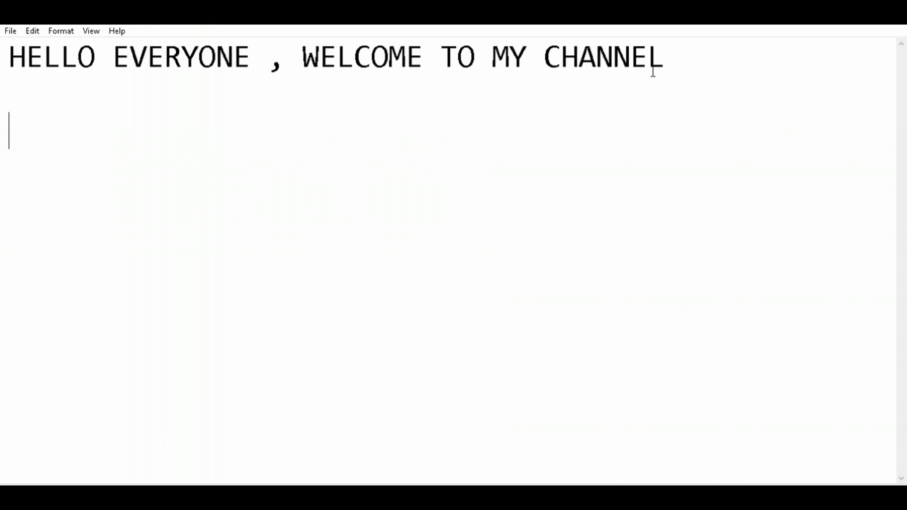
Step: Below the welcome greeting, type 'PORTABLE APPS' and 'UBB FLASH DRIVE AS ANOTHER COMPUTER'
left_click(675, 53)
key("Return")
key("Return")
type("PORTABLE")
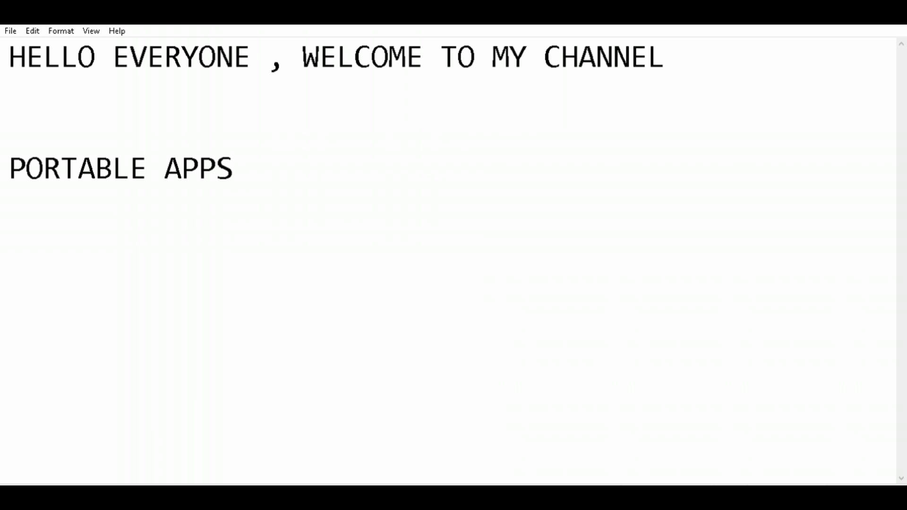
type("UB")
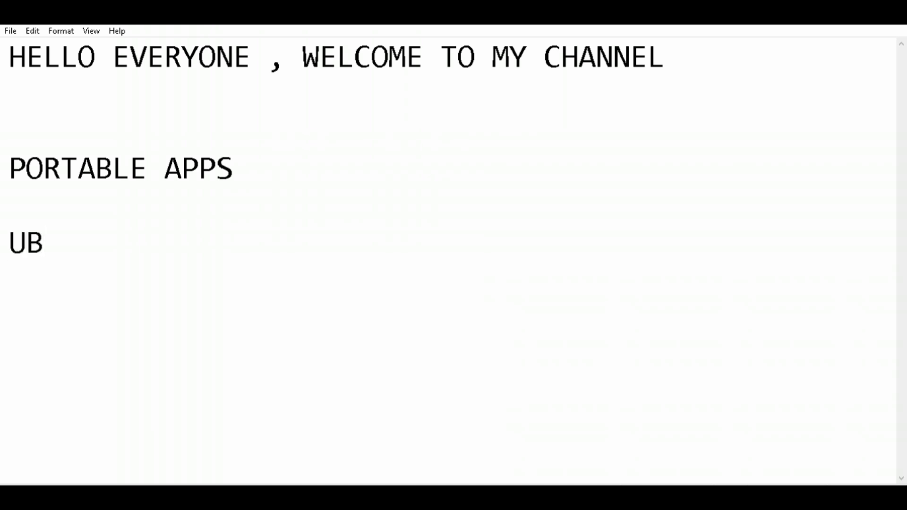
type("B FLA")
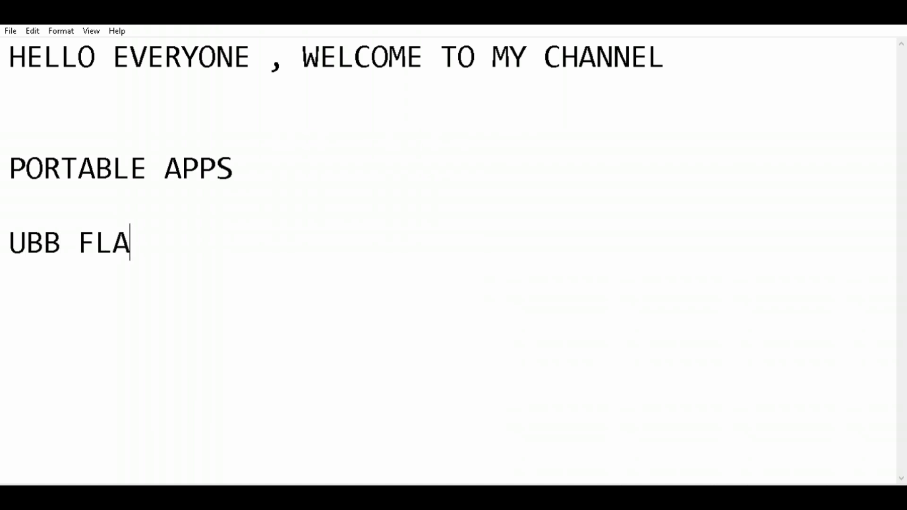
type("SH DRIVE ")
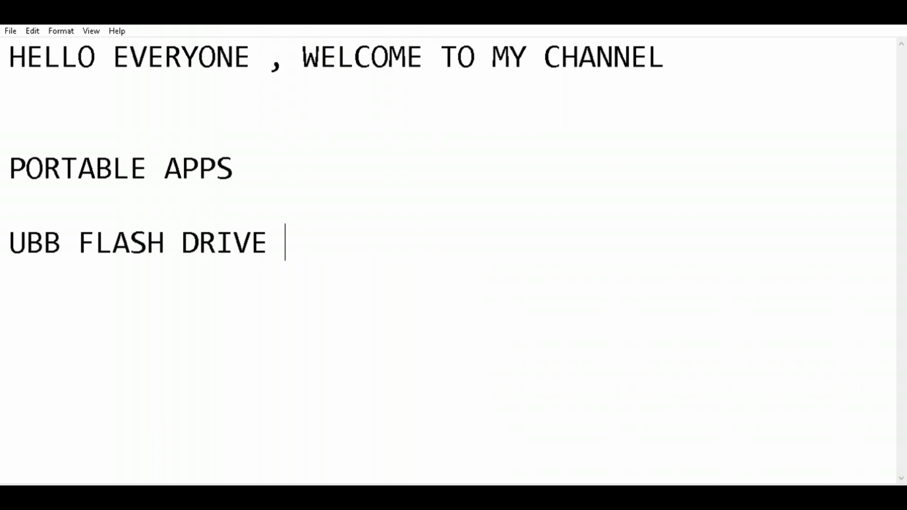
type("AS A")
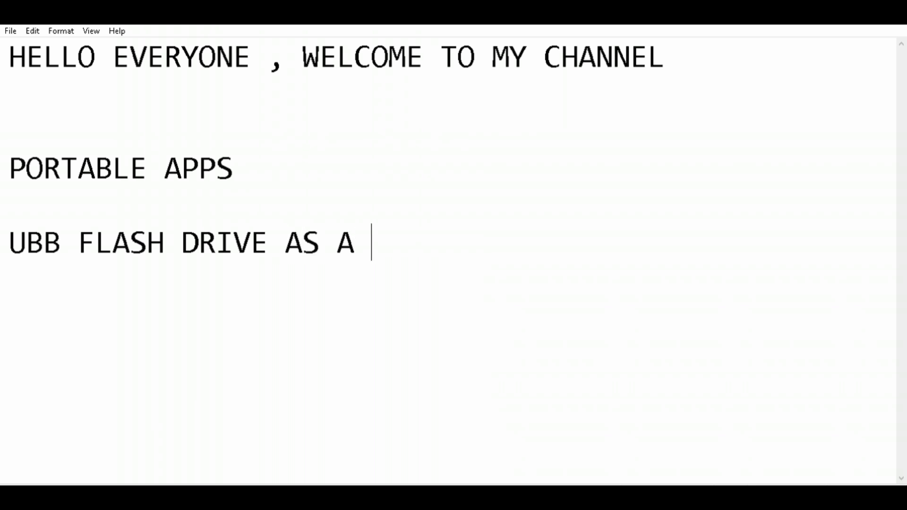
key("BackSpace")
type("NO")
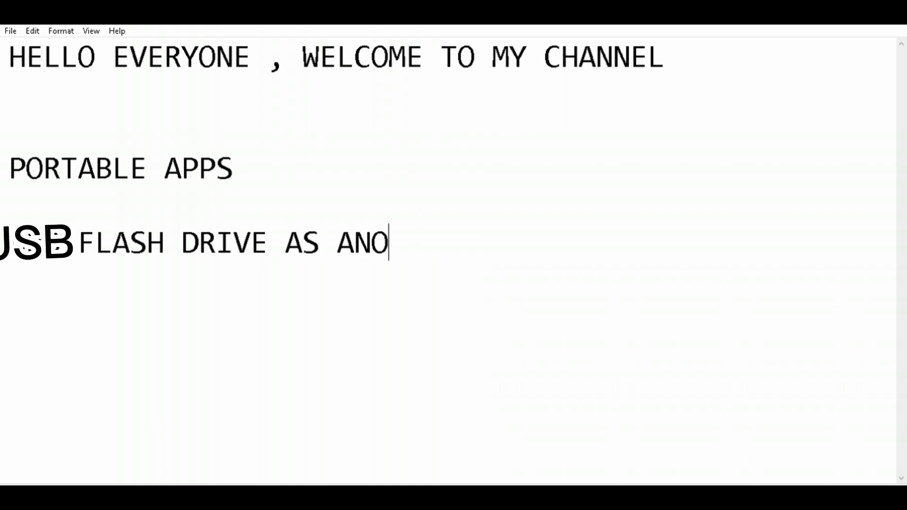
type("THER CO")
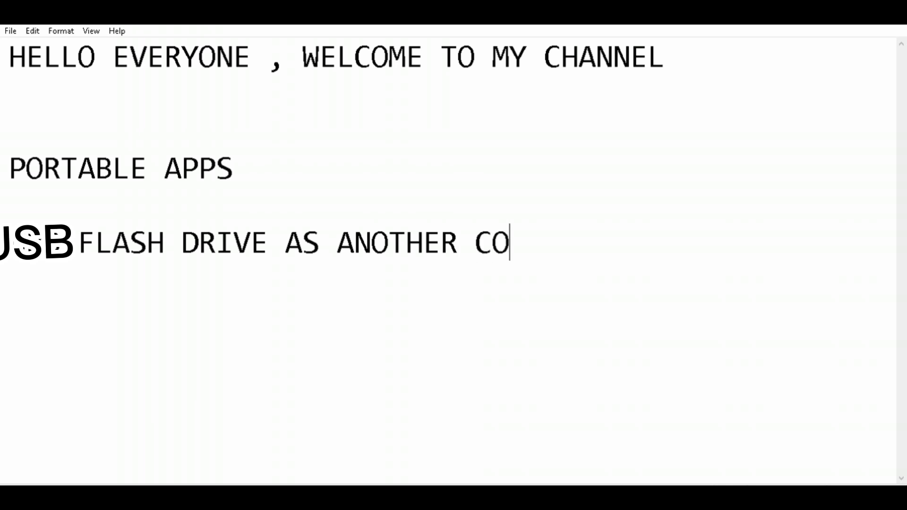
type("MPUTER")
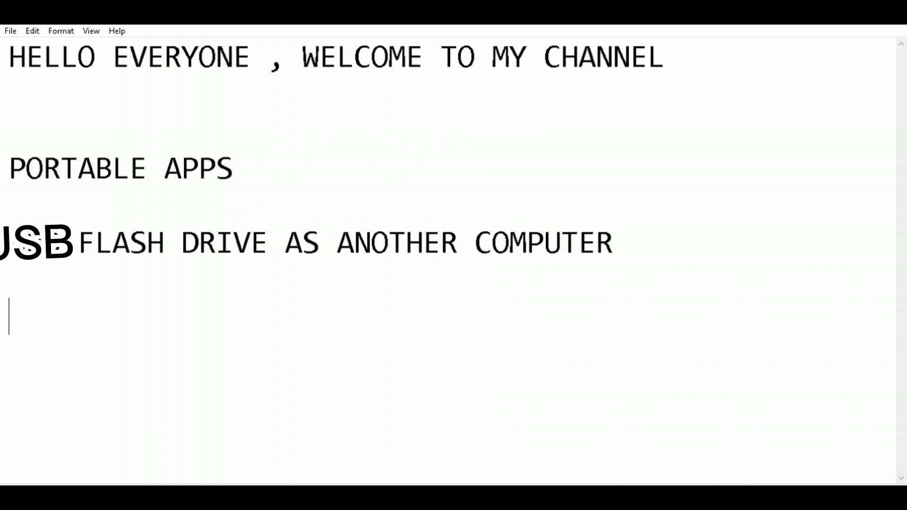
Step: Type the BENEFITS heading, then PRIVACY, NO NEED TO INSTALL, SUPPORTS ON ALL OS and MANY OTHER on separate lines
type("BENEFITS")
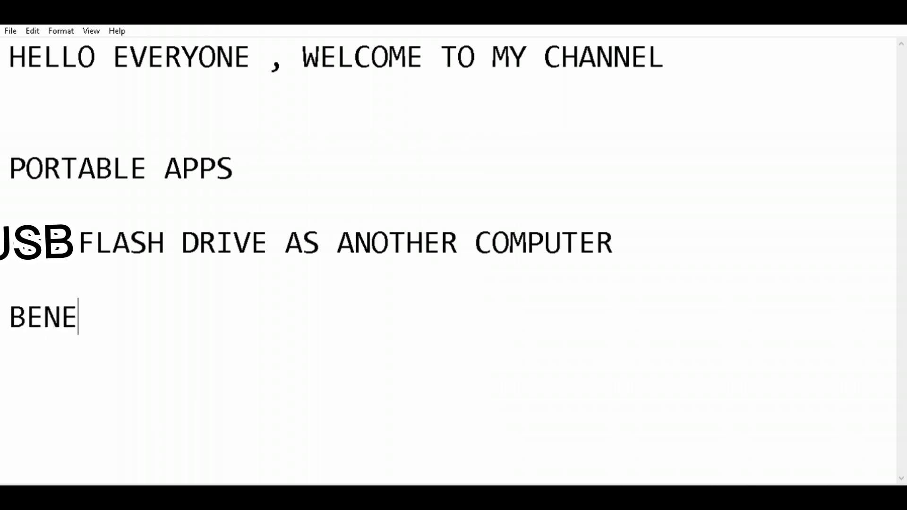
key("Return")
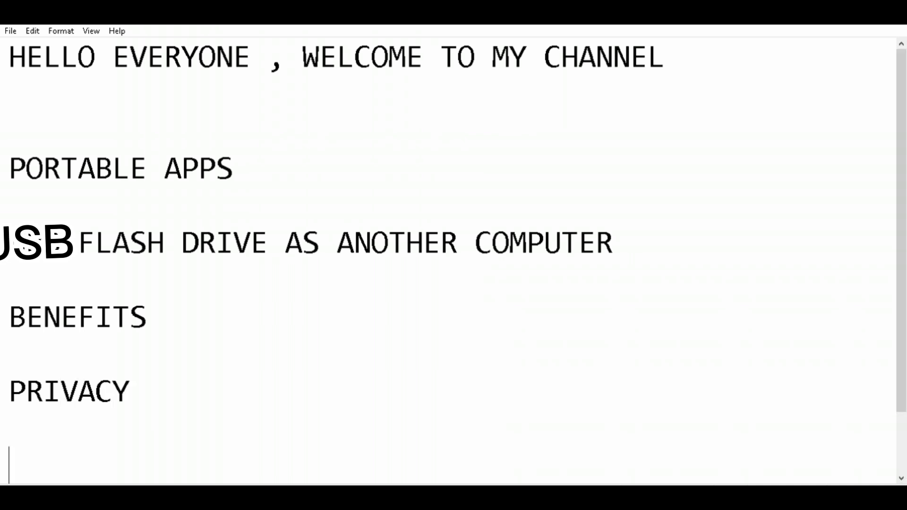
type("NO ")
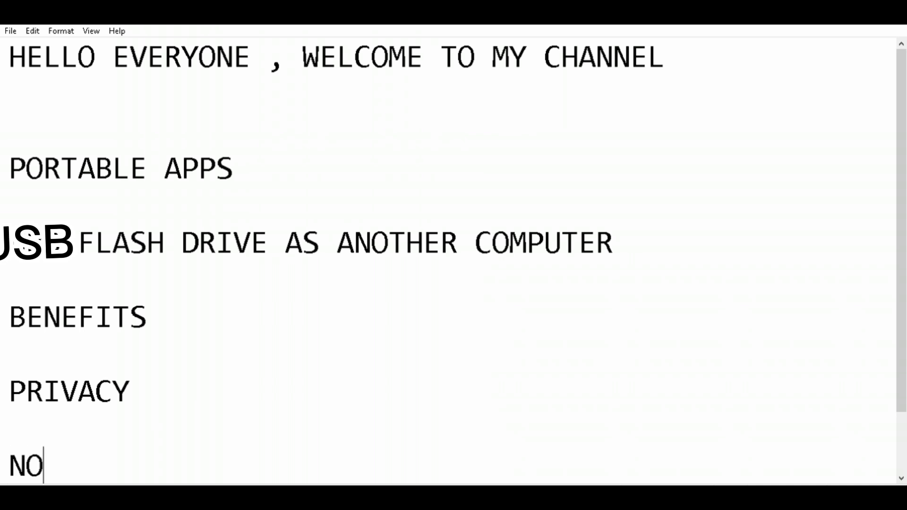
type("NEED ")
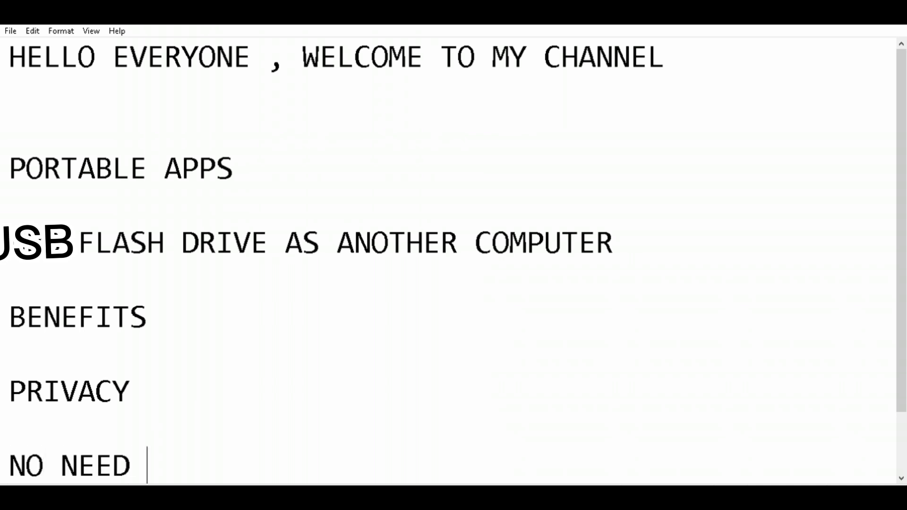
type("TO ")
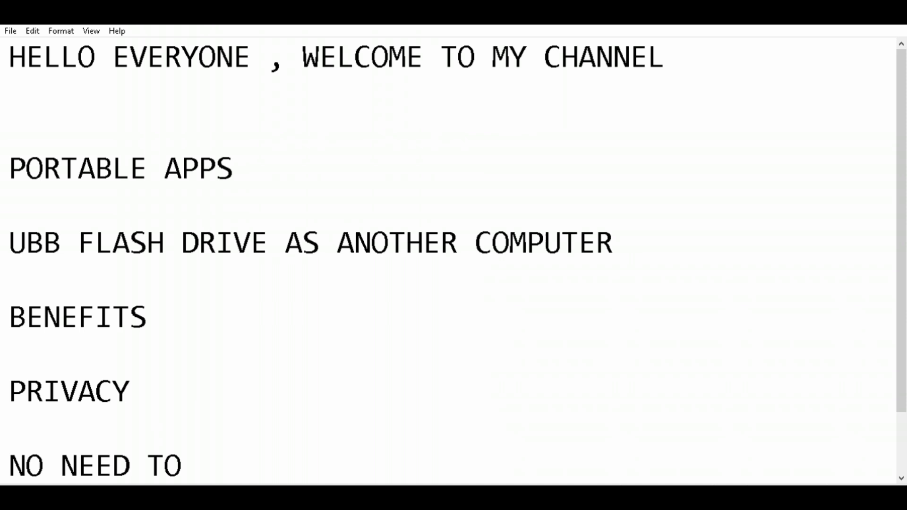
type("INSTALL")
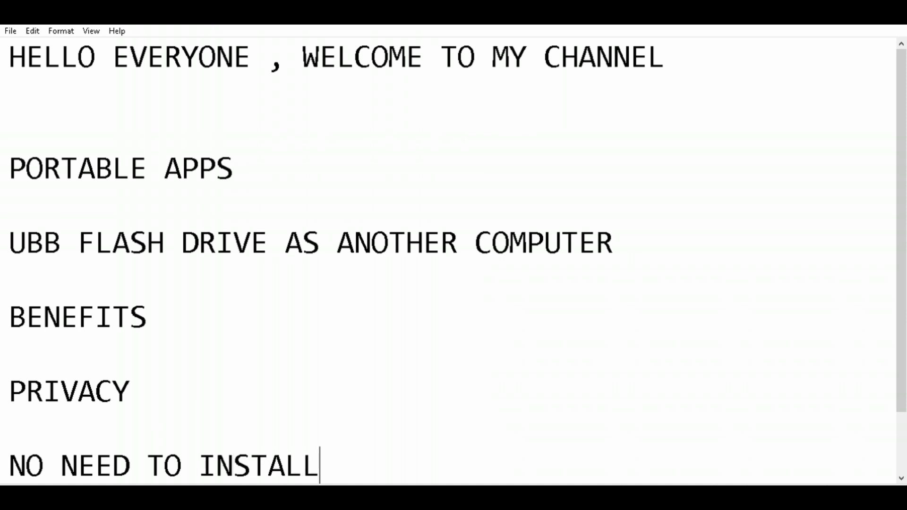
key("Return")
key("Return")
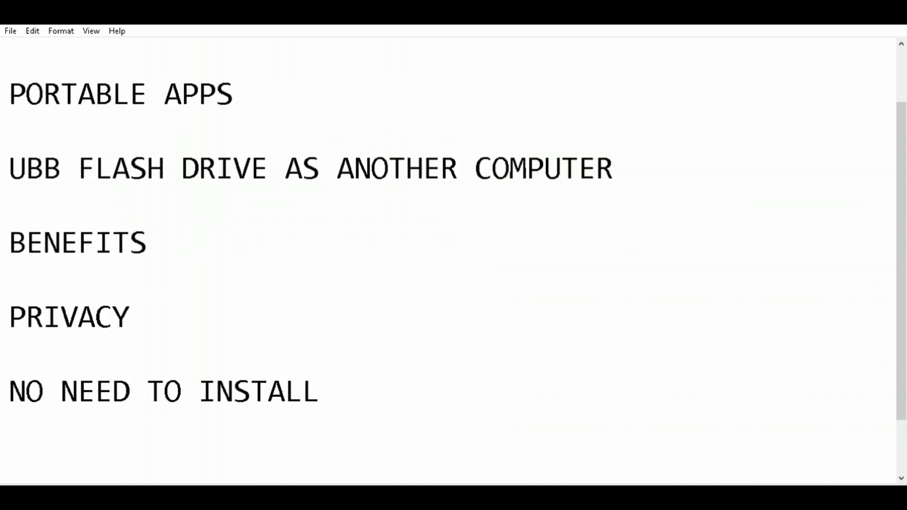
type("SUPPO")
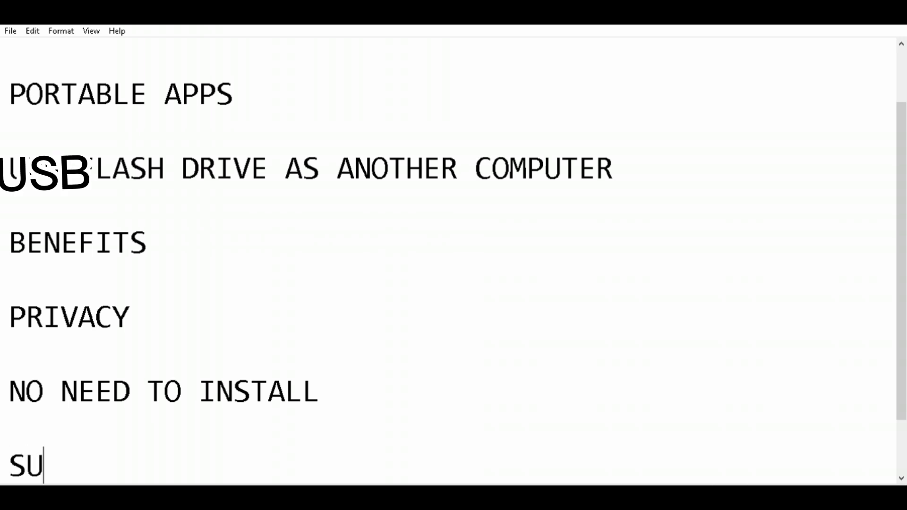
type("RTS ON ALL OS")
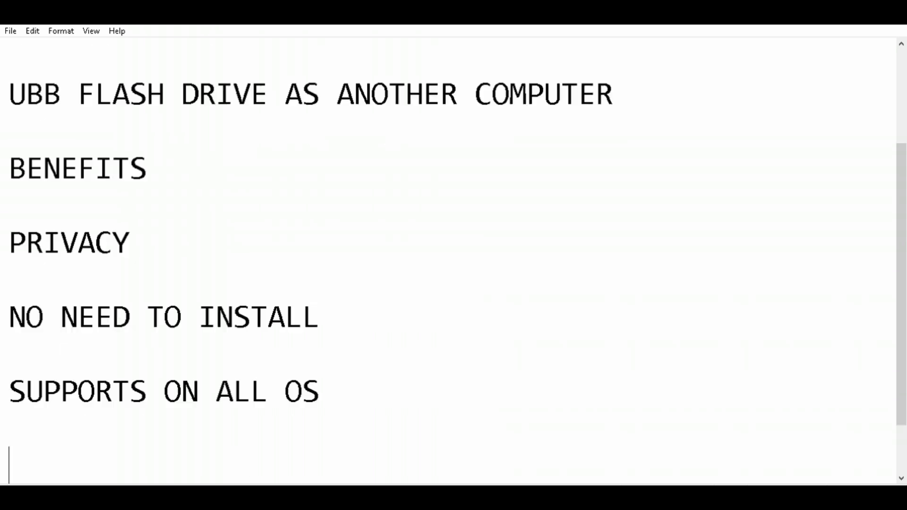
key("Return")
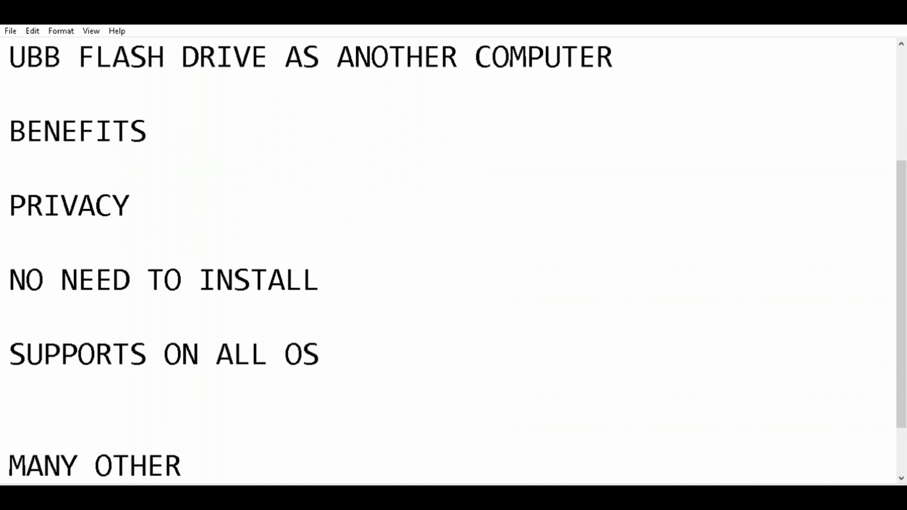
key("Return")
key("Return")
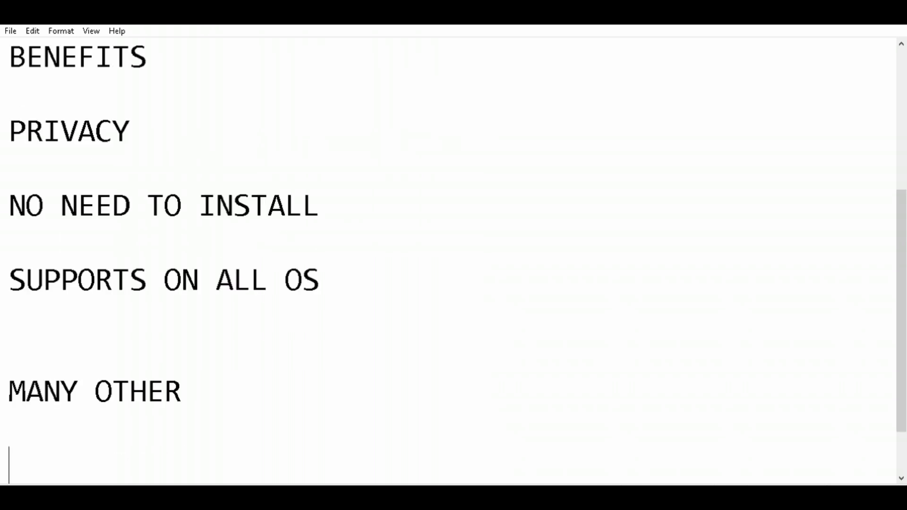
Step: Type 'LETS START' and 'GO TO YOUR BROWSER', then 'NOW LET ME START THE PROCESS' after a large gap
type("LET")
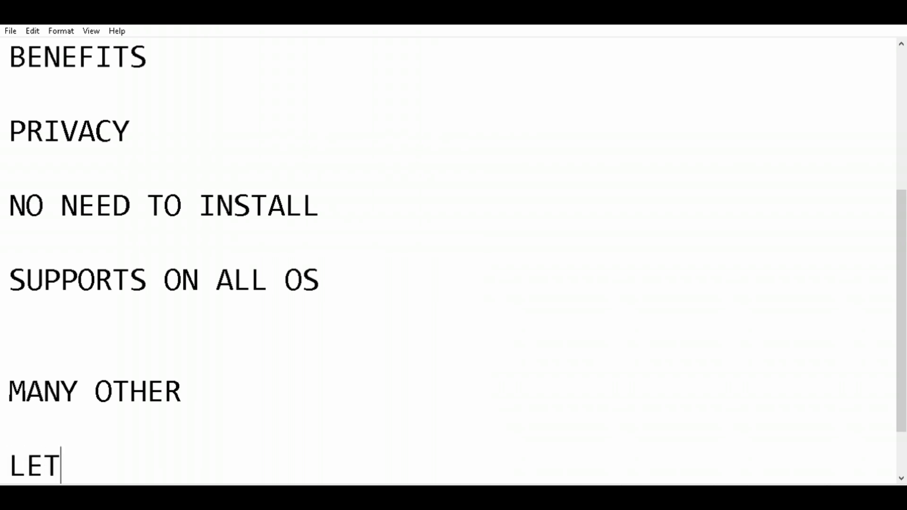
type("S START")
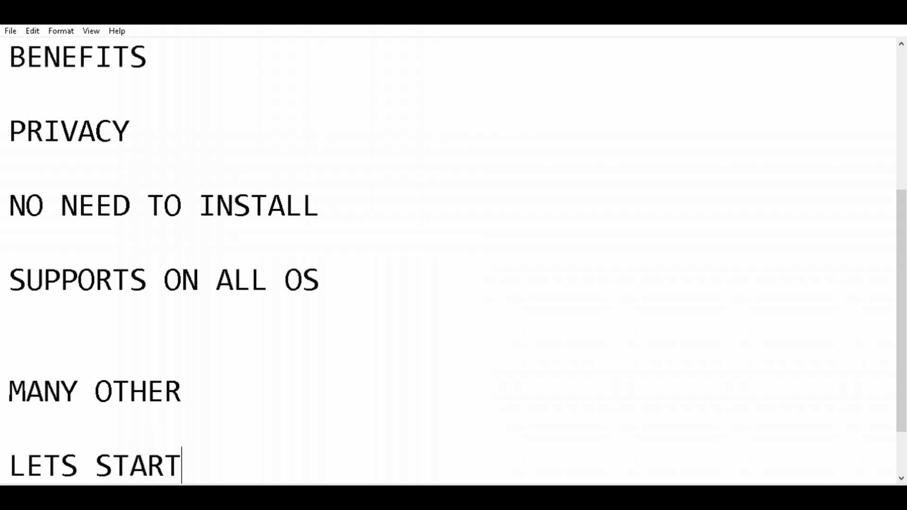
key("Return")
key("Return")
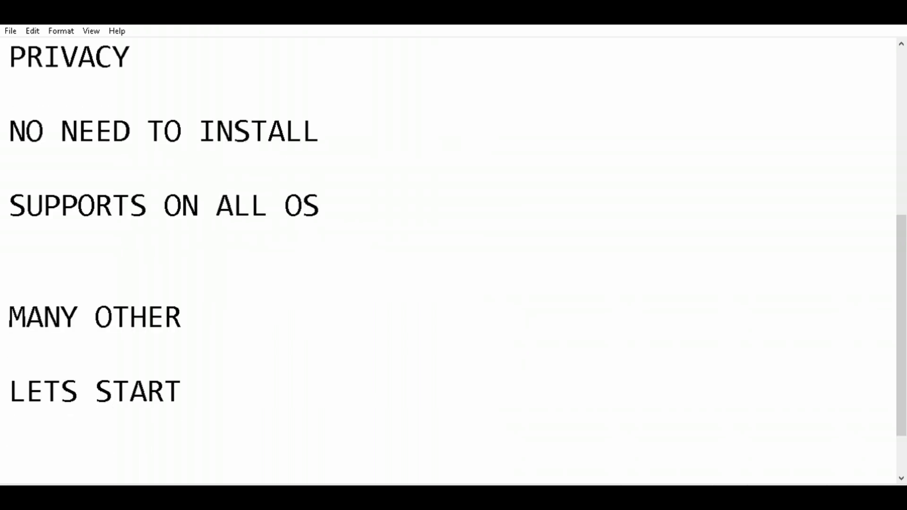
type("GO T")
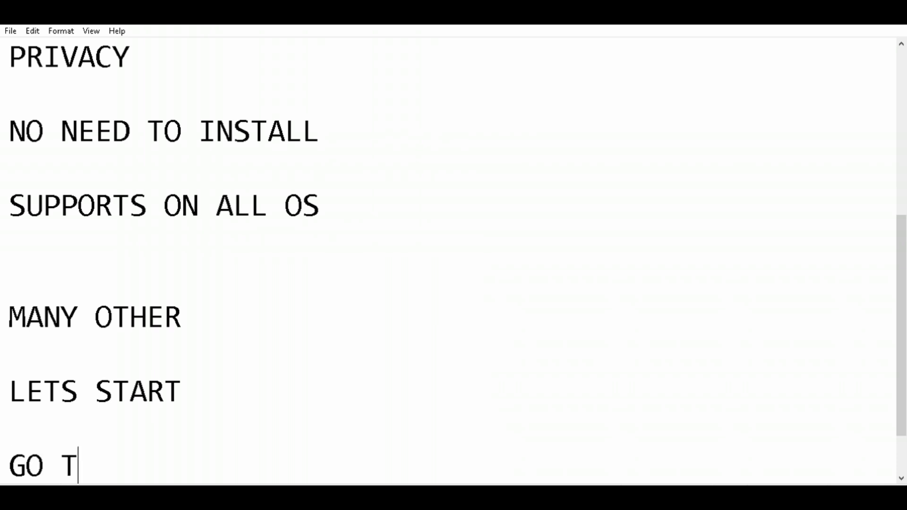
type("O YOU")
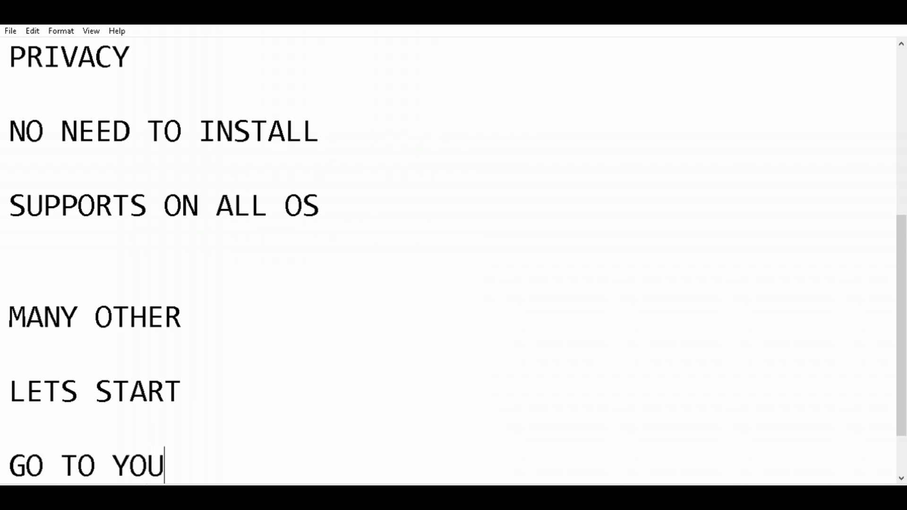
type("R BROWSER")
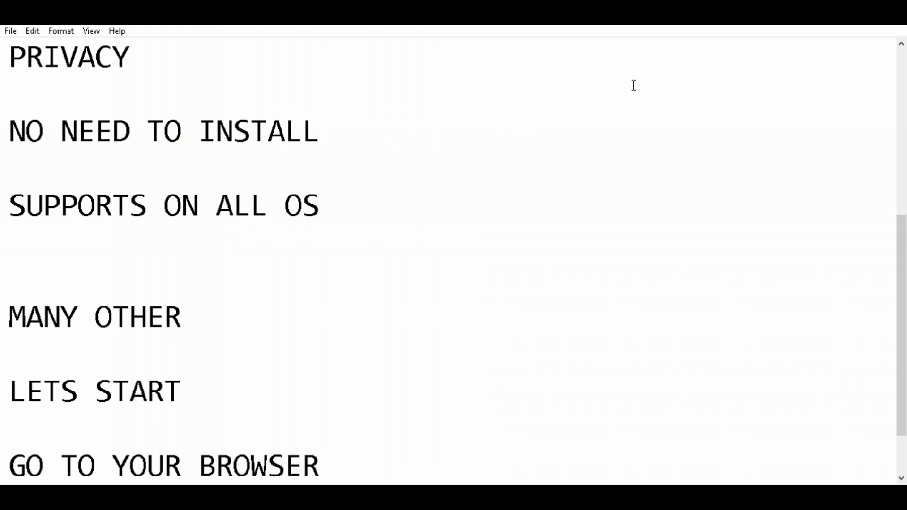
key("Return")
key("Return")
key("Return")
key("Return")
key("Return")
key("Return")
key("Return")
key("Return")
key("Return")
key("Return")
key("Return")
key("Return")
type("NOW ")
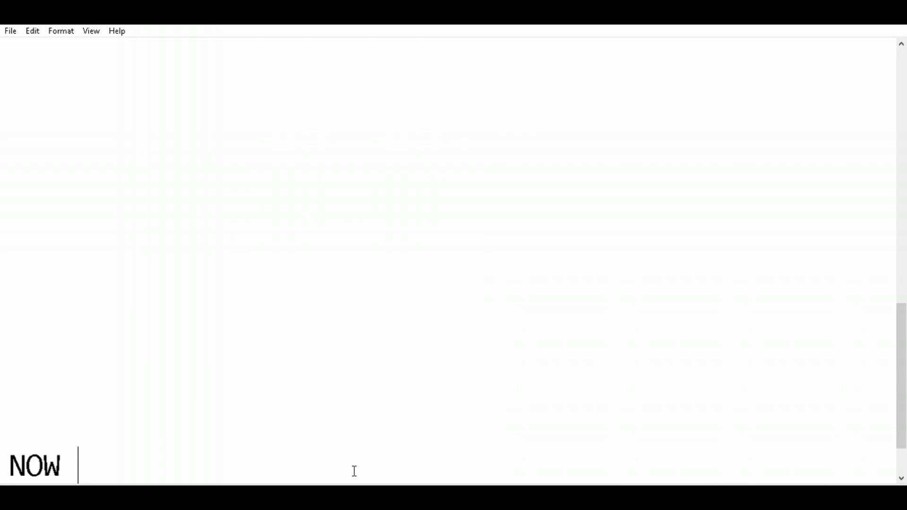
type("LET ")
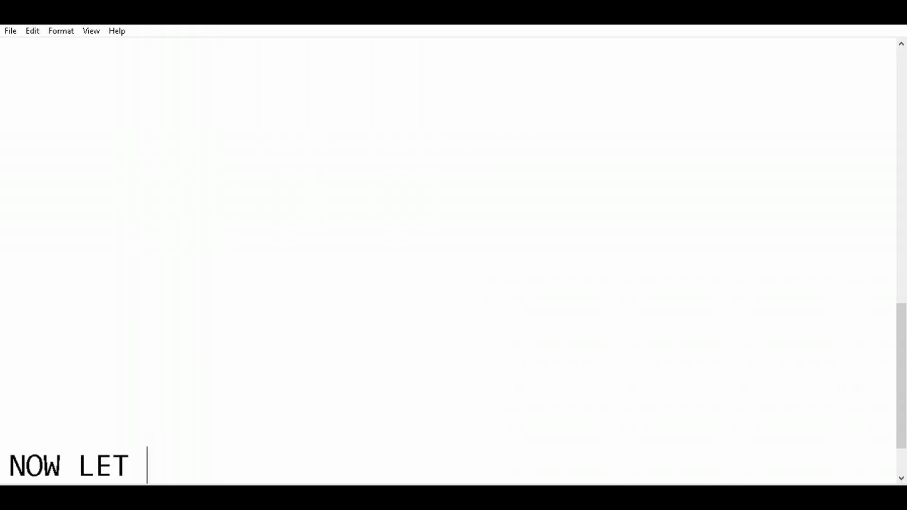
type("ME STA")
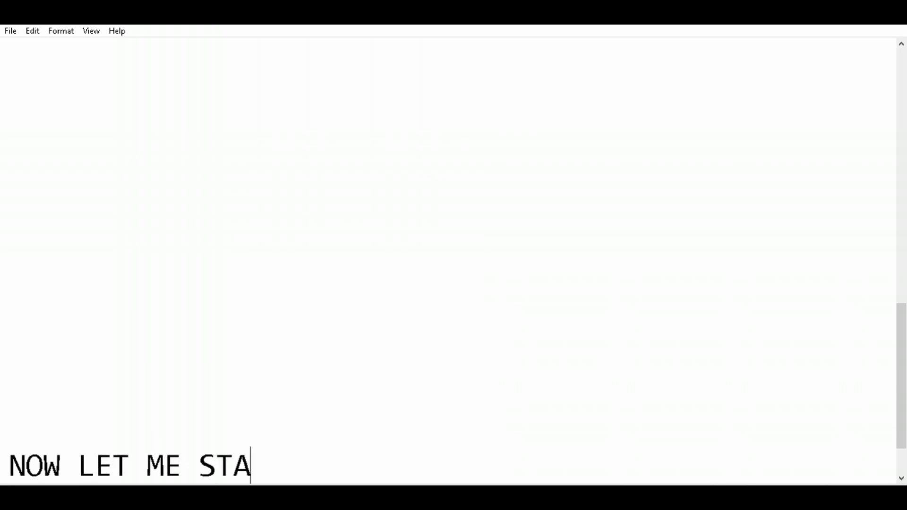
type("RT THE P")
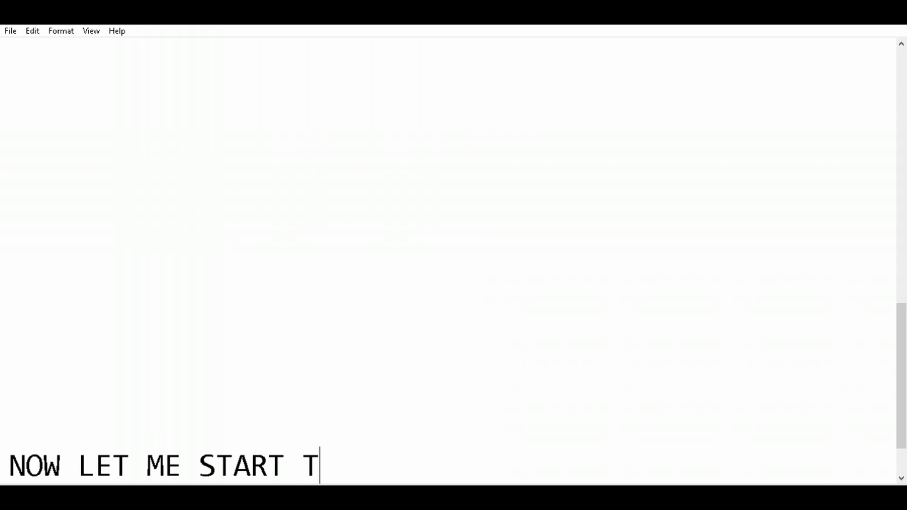
type("RO")
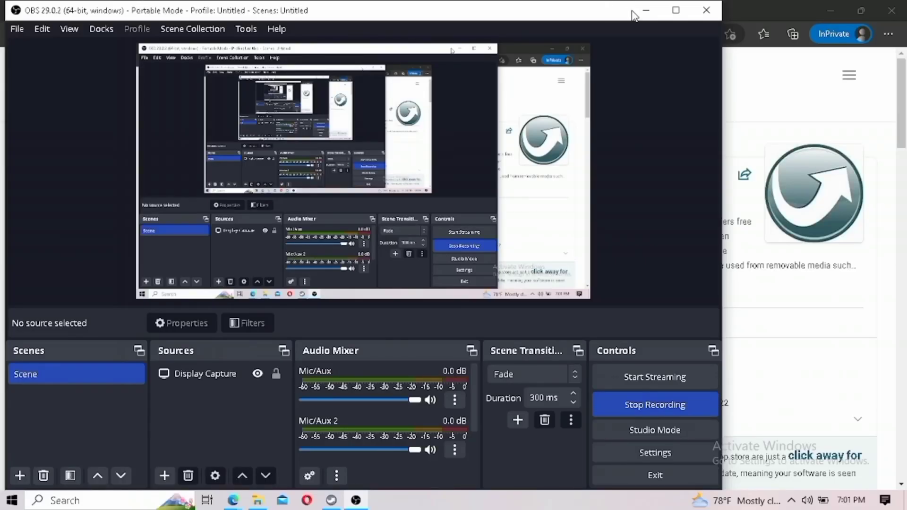
Step: Return to portableapps.com in Edge and open the Platform 24.1 download page with its details
left_click(638, 10)
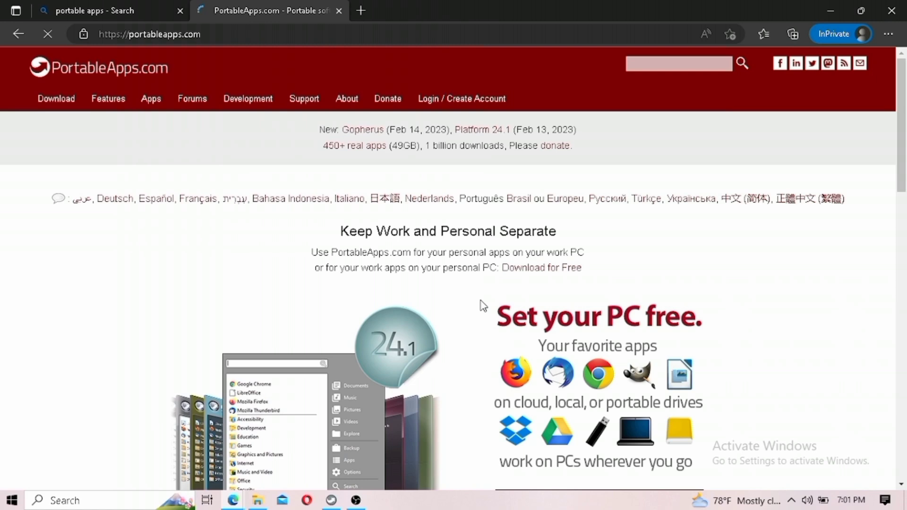
scroll(482, 304, "down", 2)
scroll(482, 305, "down", 5)
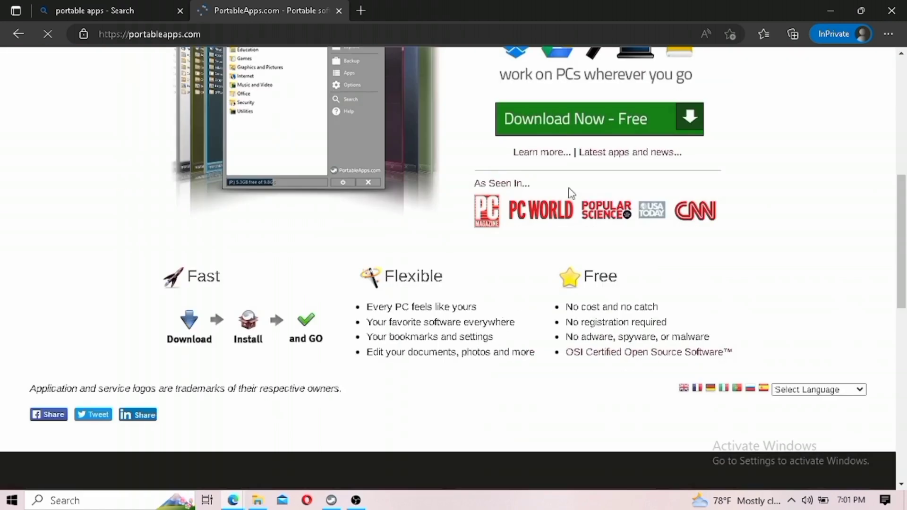
left_click(580, 124)
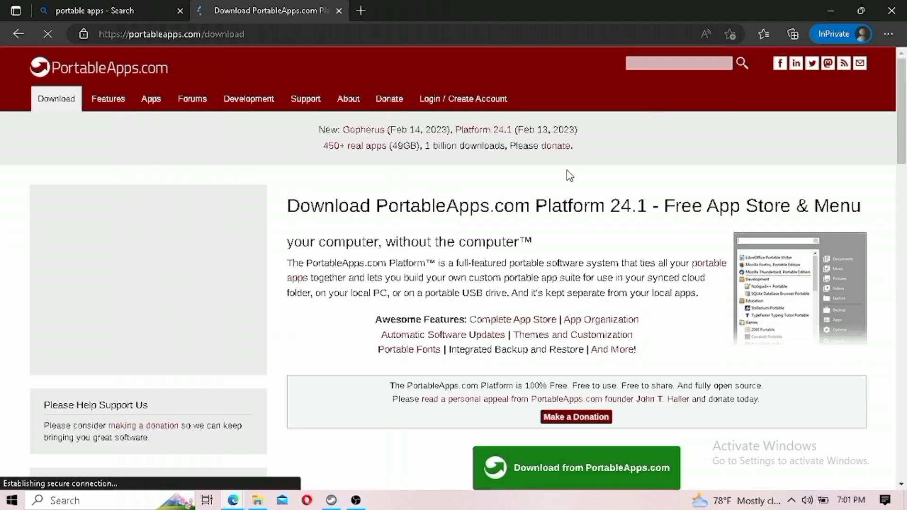
scroll(569, 174, "down", 6)
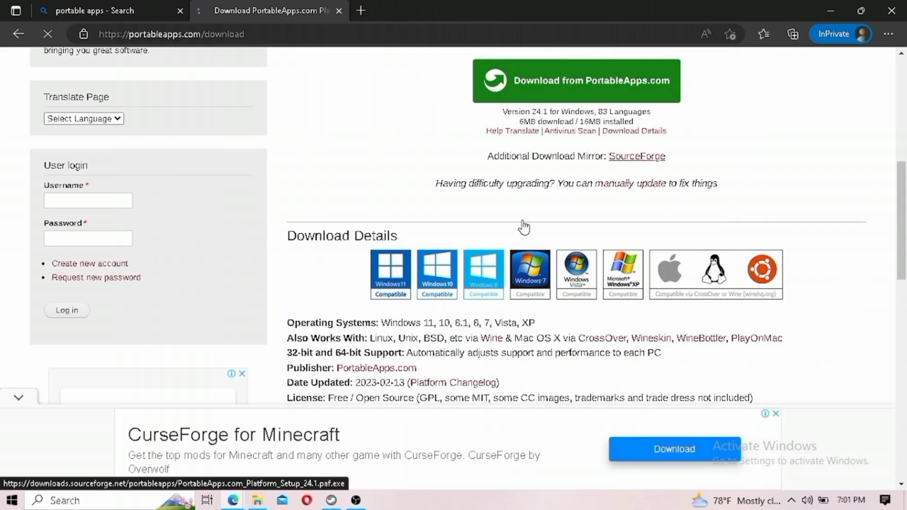
Step: Run PortableApps.com_Platform_Setup_24.1.paf.exe from Local Disk (E:) and allow it past the security warning
mouse_move(258, 500)
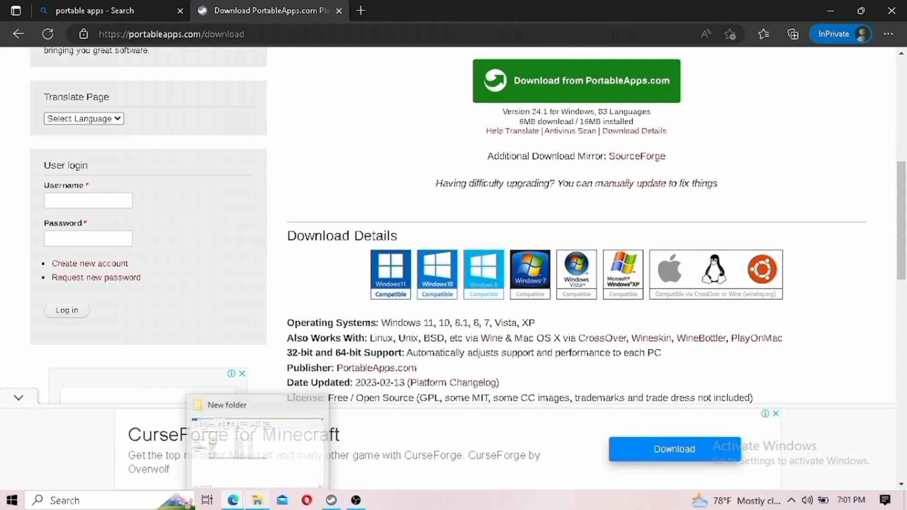
left_click(252, 465)
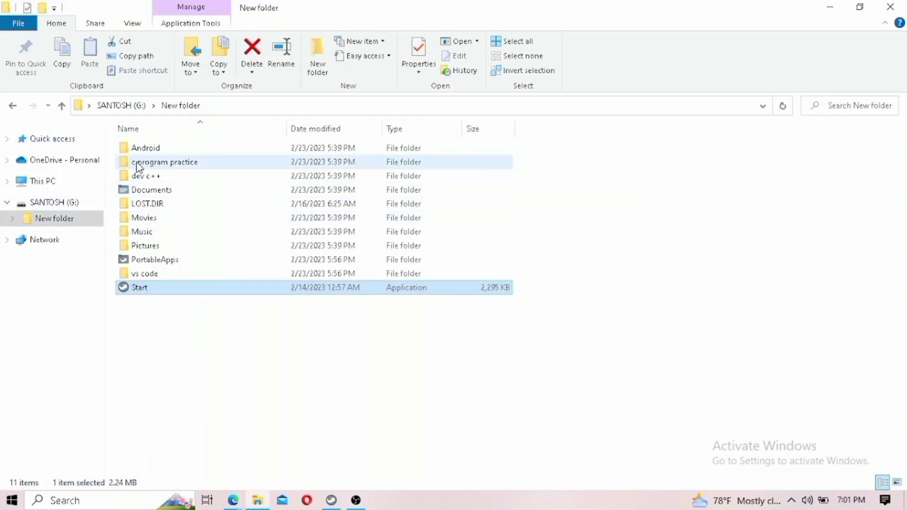
left_click(115, 106)
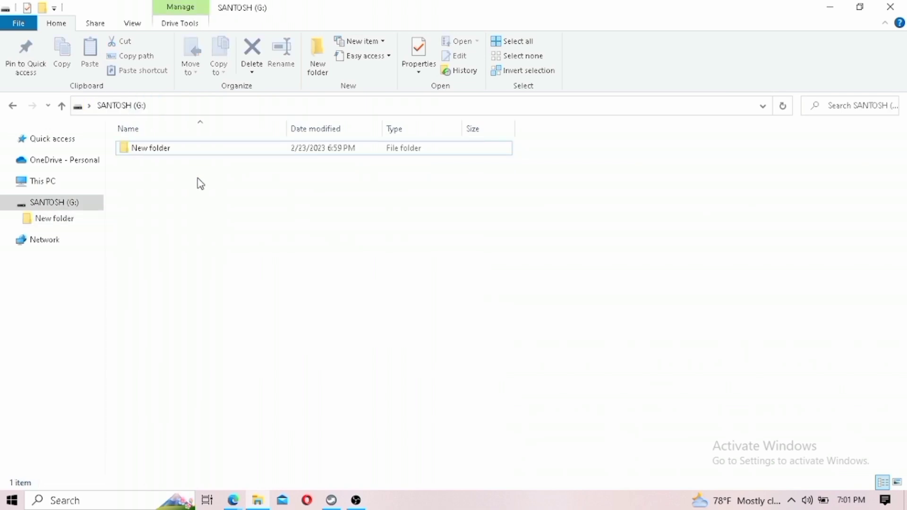
left_click(67, 187)
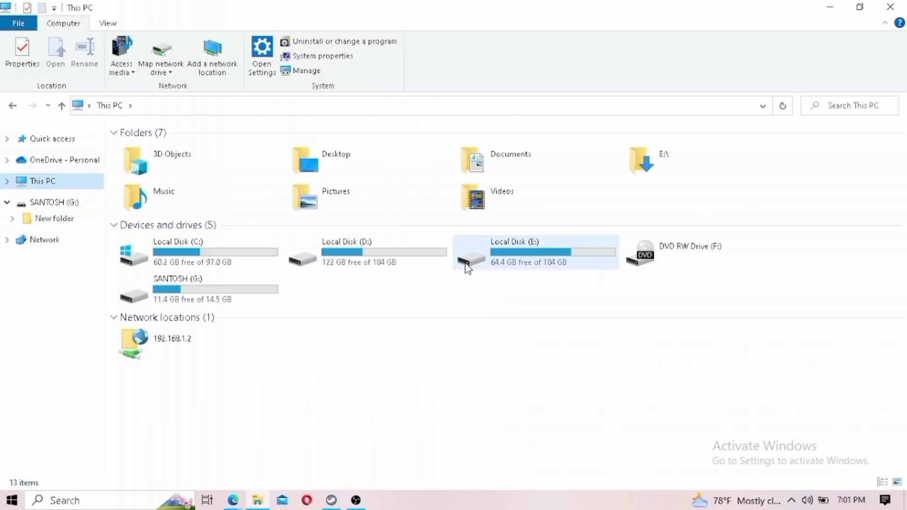
double_click(537, 253)
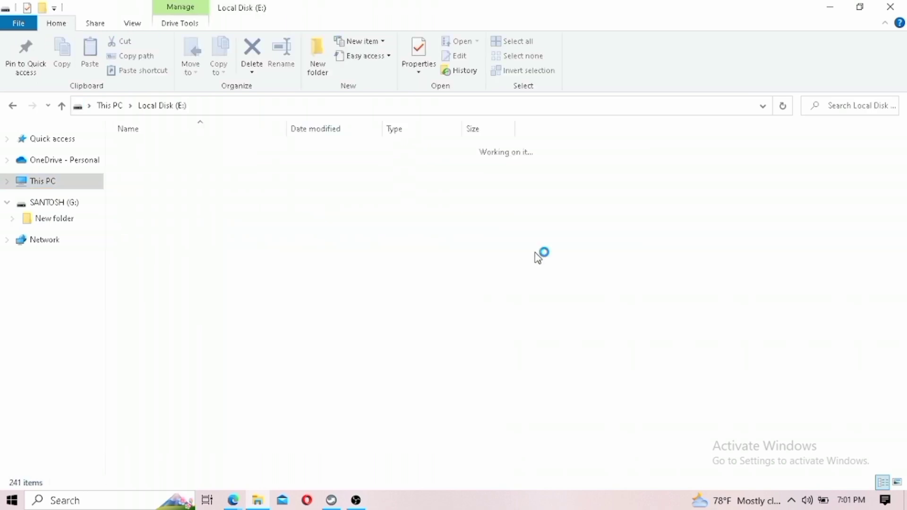
double_click(322, 173)
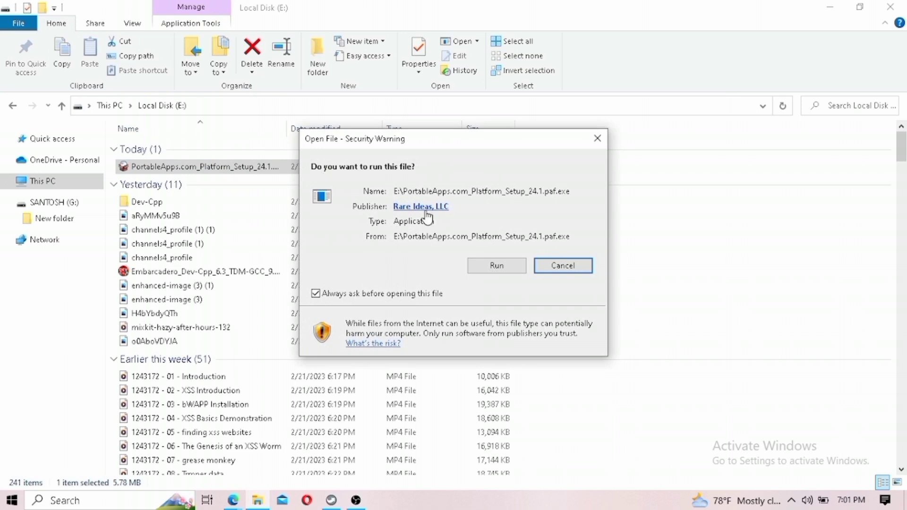
left_click(495, 270)
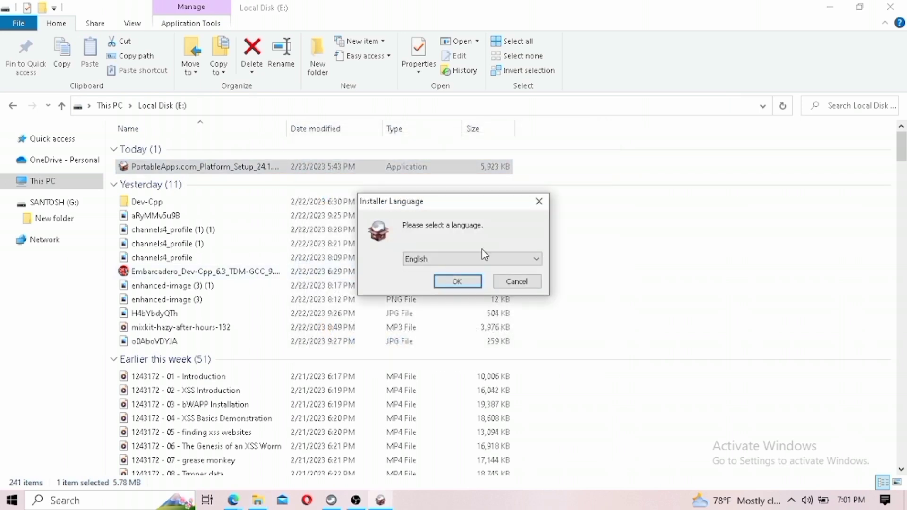
Step: Install a new portable copy of the platform in English onto drive G:, showing the extraction details
left_click(472, 284)
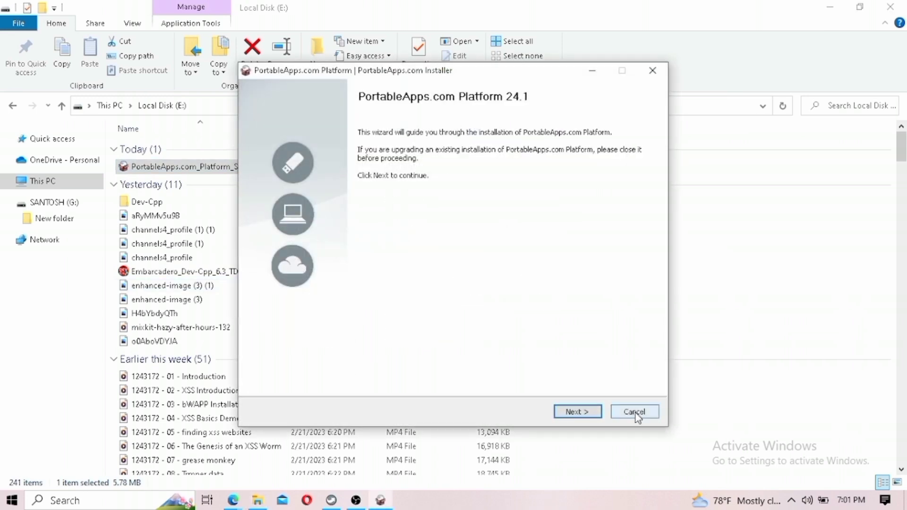
left_click(593, 418)
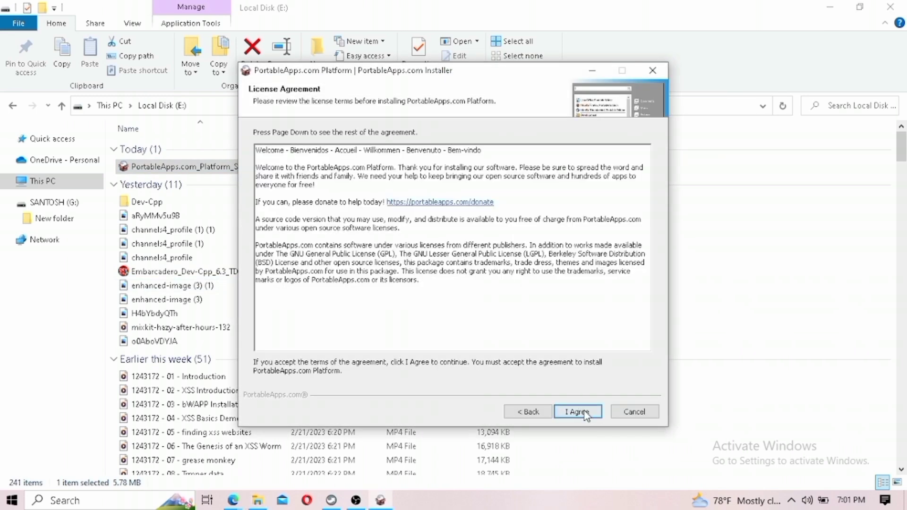
left_click(586, 414)
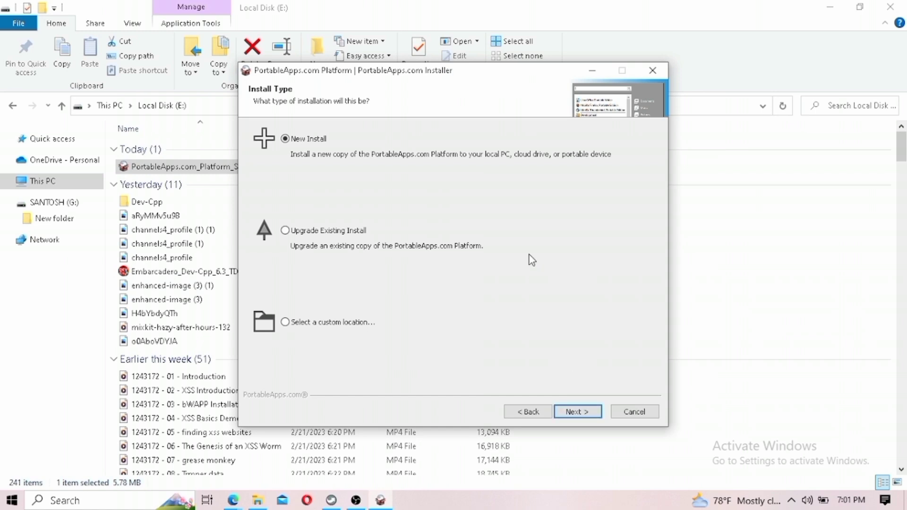
left_click(588, 412)
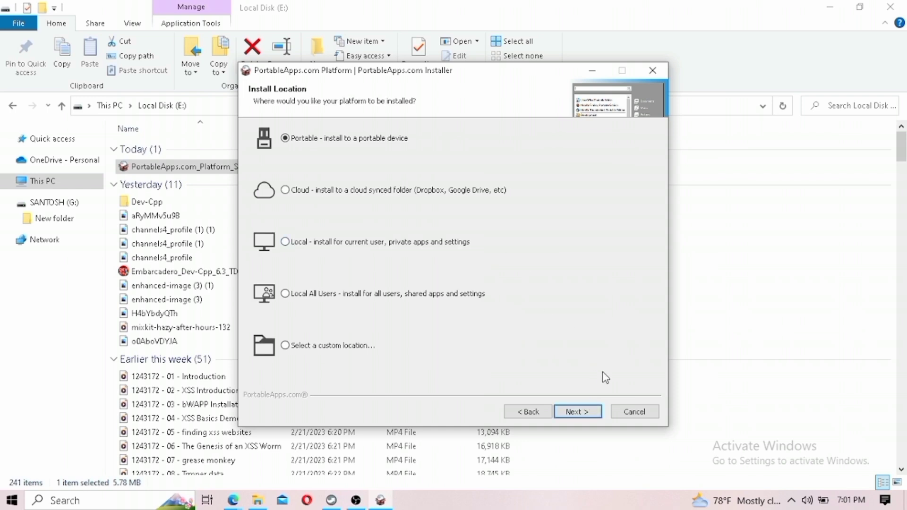
left_click(579, 421)
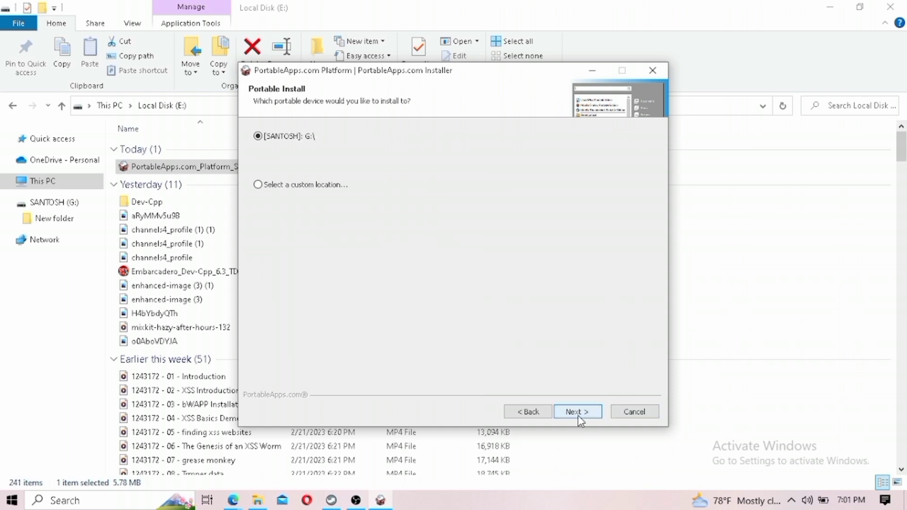
left_click(579, 418)
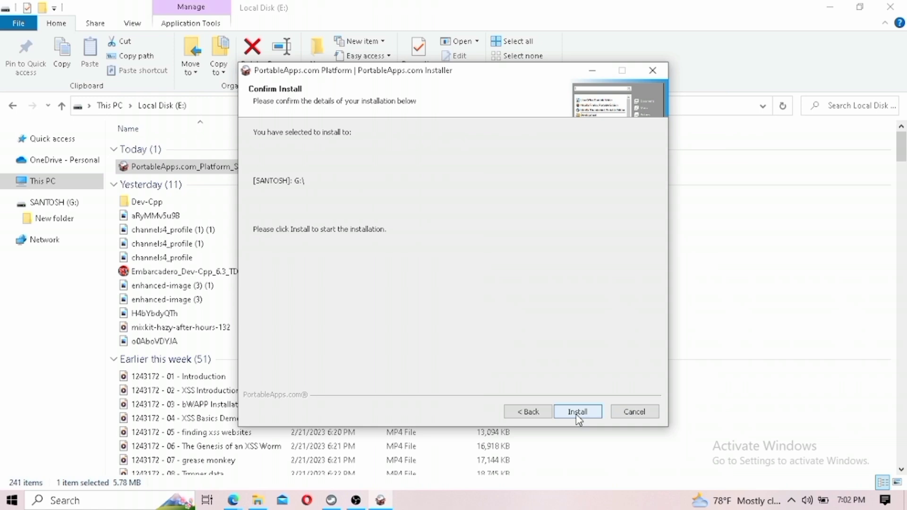
left_click(577, 416)
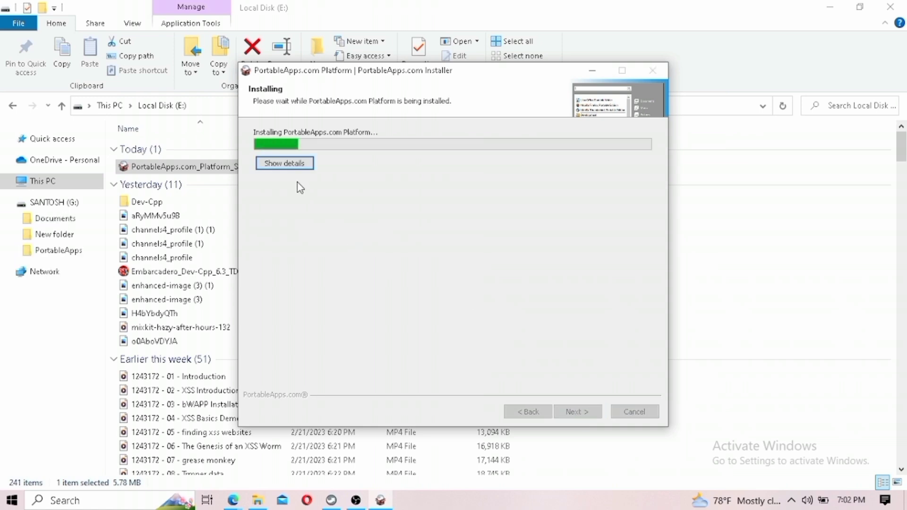
left_click(292, 165)
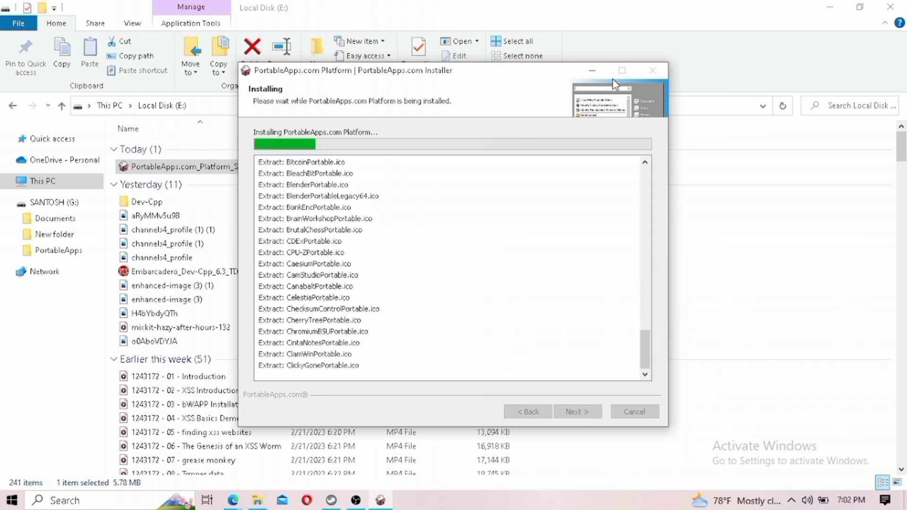
left_click(828, 7)
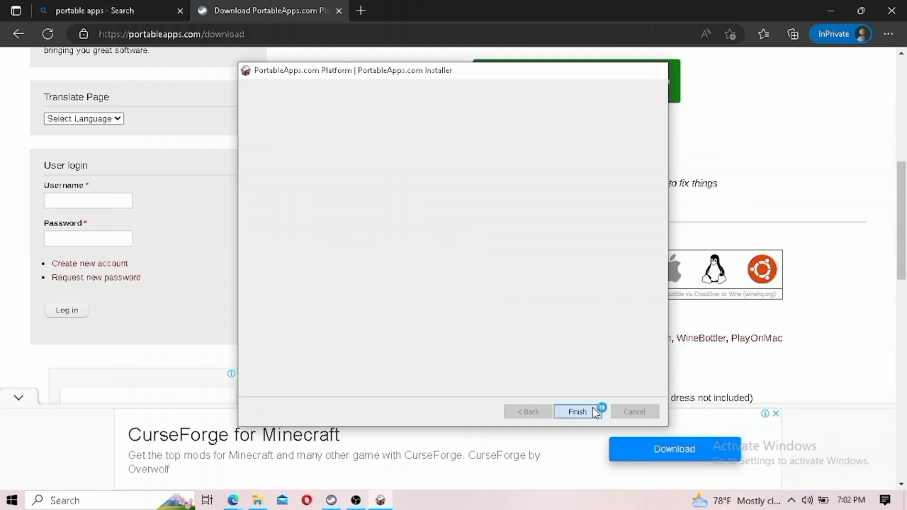
Step: Finish the installer, close the About window, and bring up the Portable App Directory listing Balabolka and NVDA
left_click(594, 410)
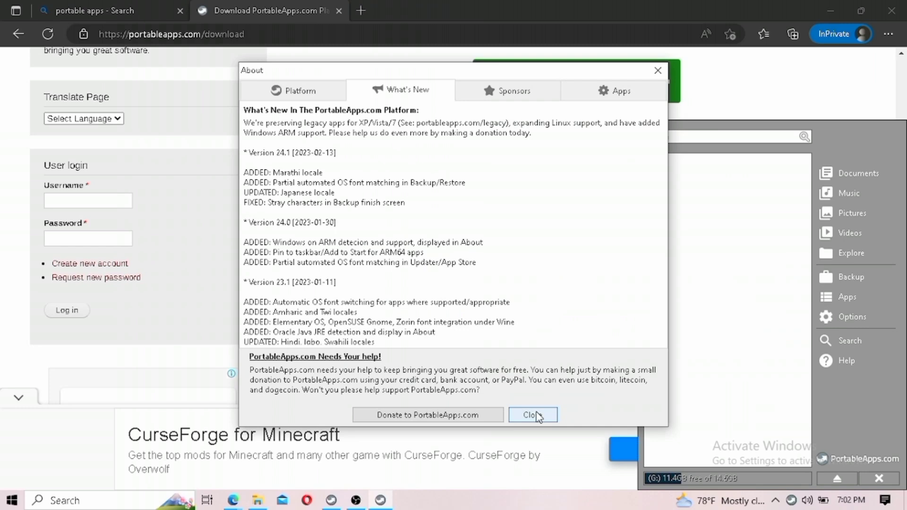
left_click(531, 414)
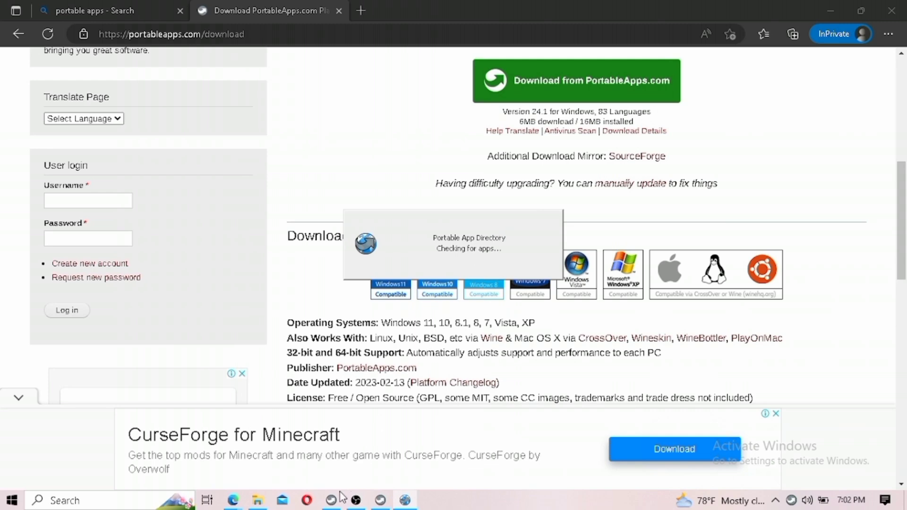
mouse_move(331, 500)
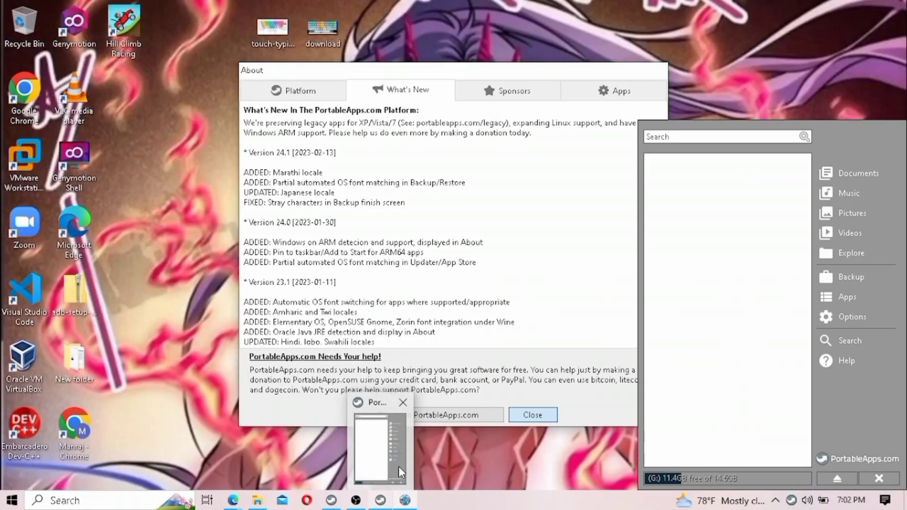
left_click(377, 449)
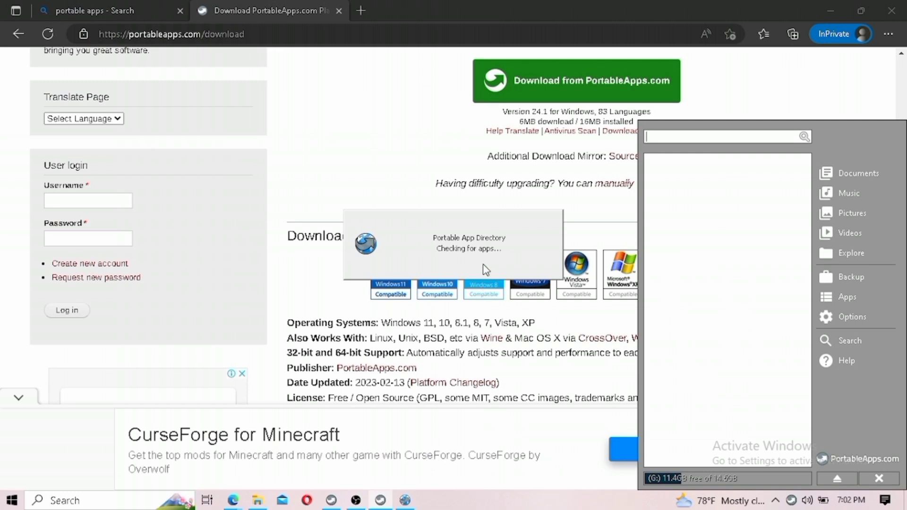
left_click(17, 399)
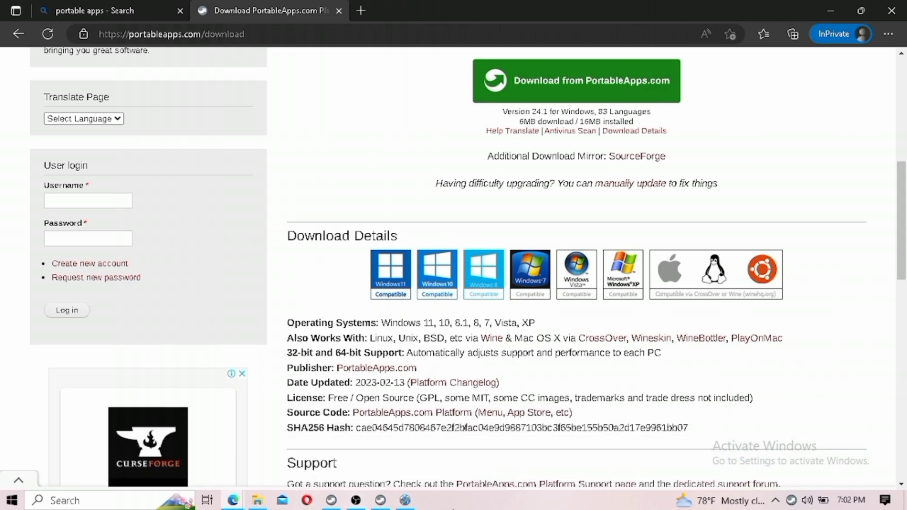
left_click(402, 453)
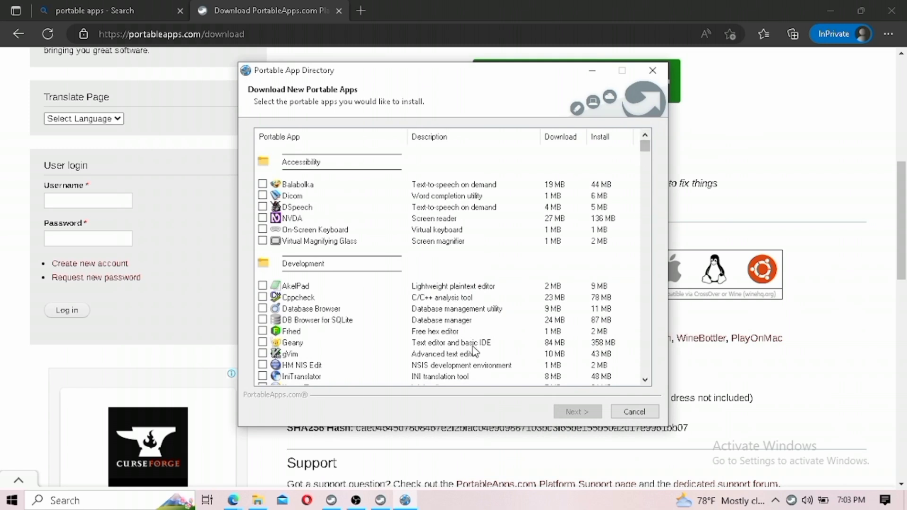
Step: Install HM NIS Edit from the Portable App Directory, then expand Development in the menu to show it
left_click(263, 365)
scroll(644, 355, "down", 20)
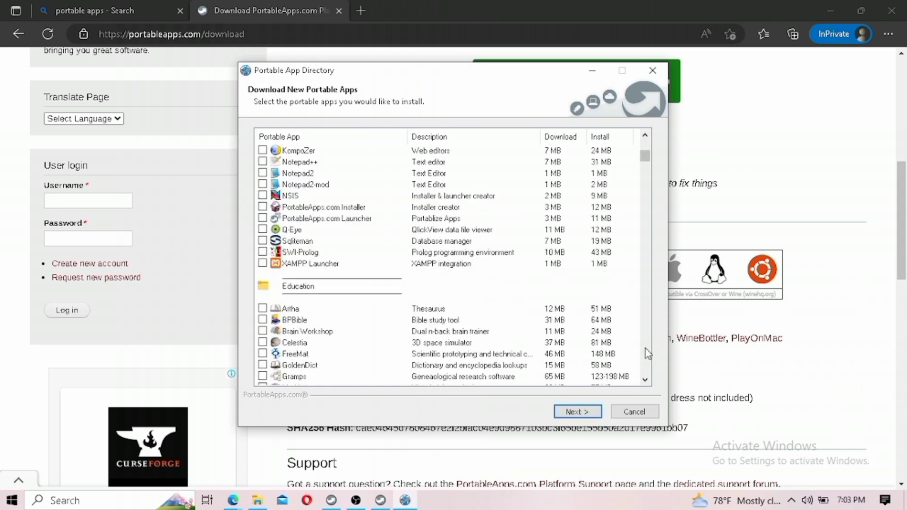
scroll(647, 353, "down", 15)
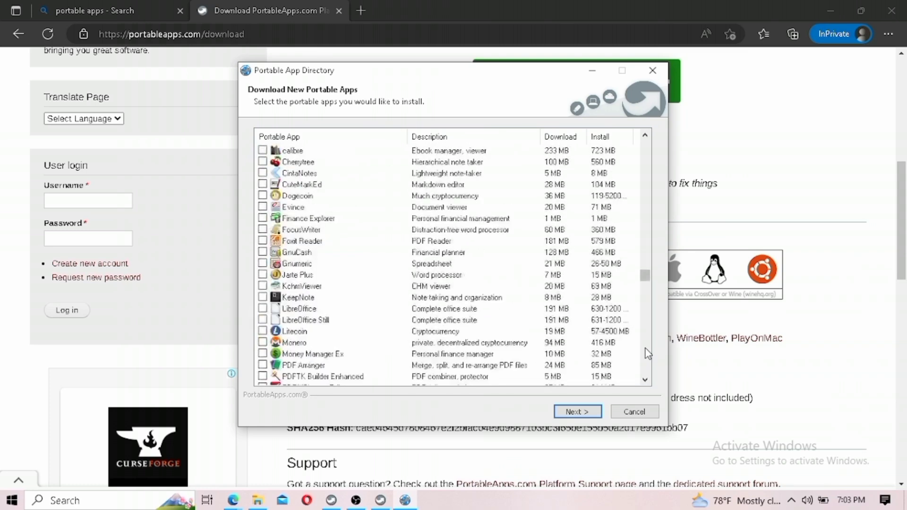
left_click(579, 407)
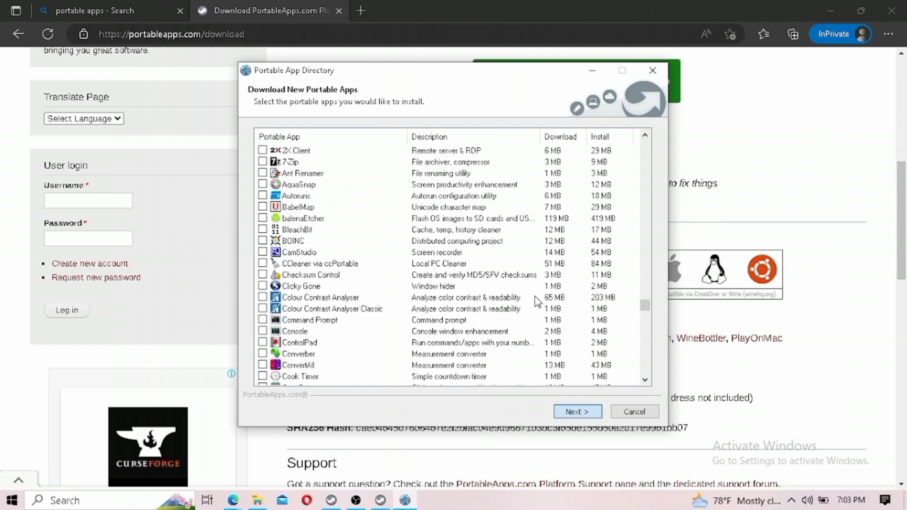
left_click(591, 410)
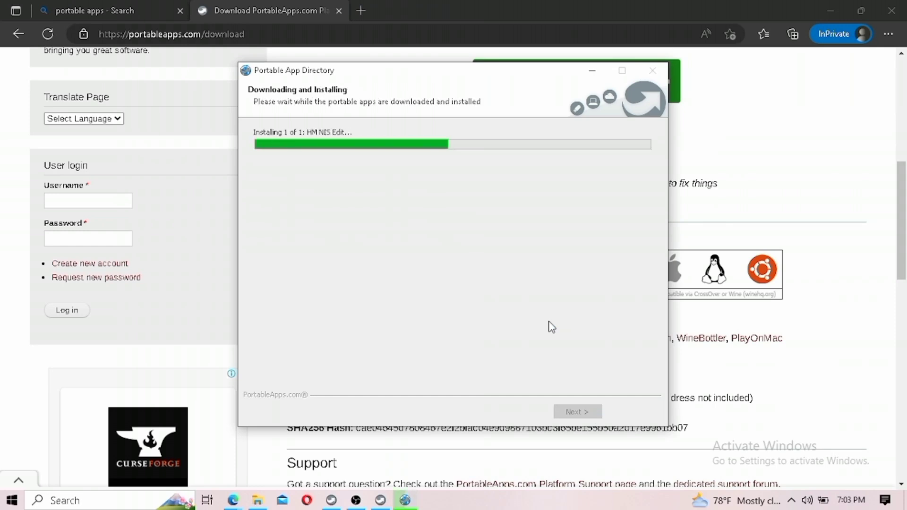
left_click(579, 411)
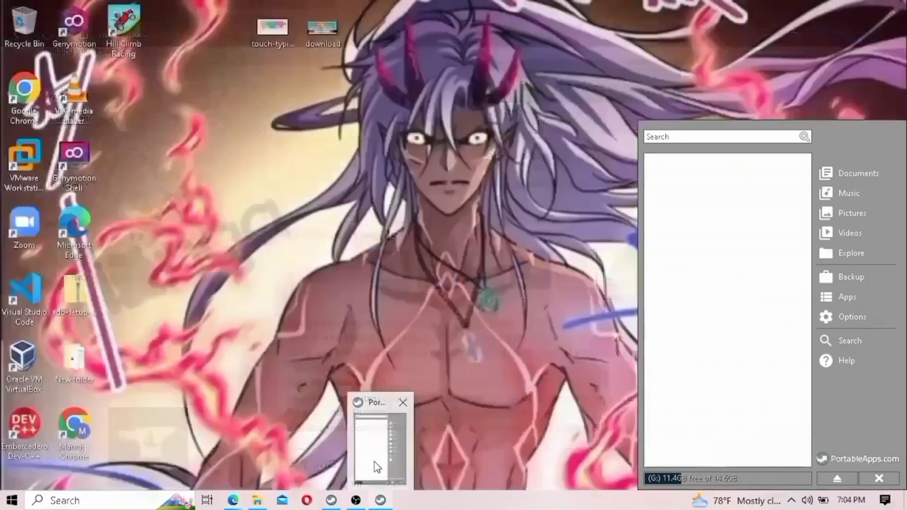
left_click(376, 453)
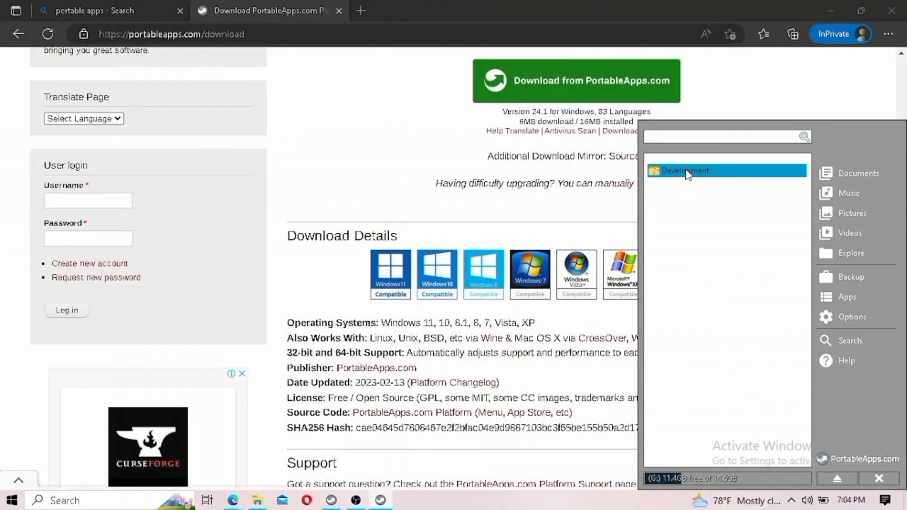
left_click(686, 174)
Step: Launch HM NIS Edit, type and erase some test text, and browse the Tools and Format menus
left_click(689, 186)
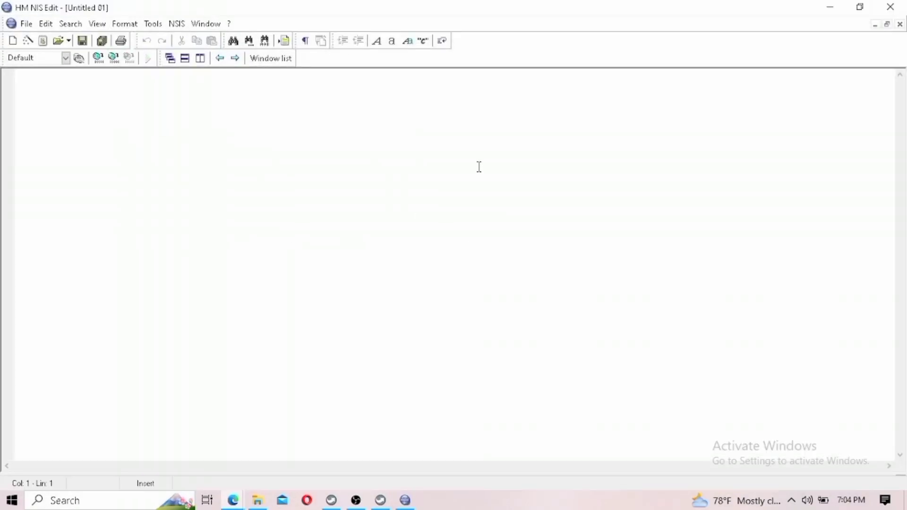
type("my")
key("BackSpace")
key("BackSpace")
left_click(153, 24)
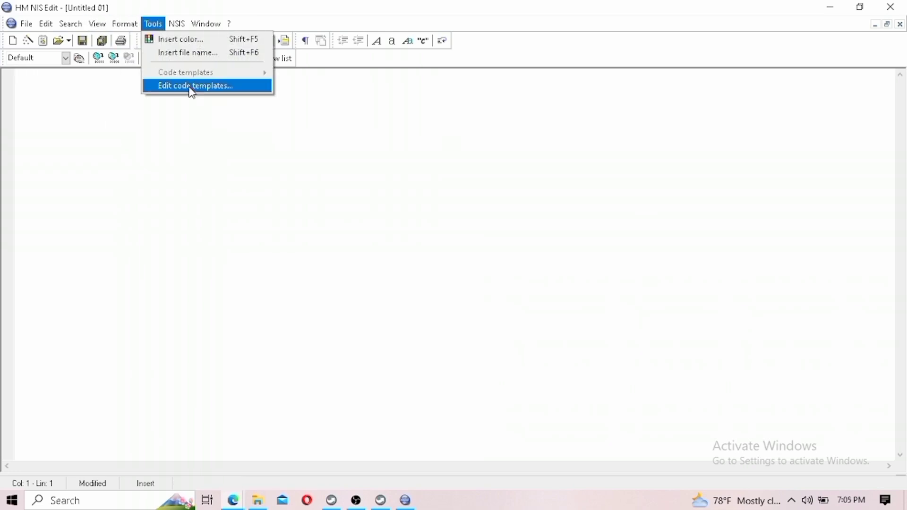
mouse_move(125, 23)
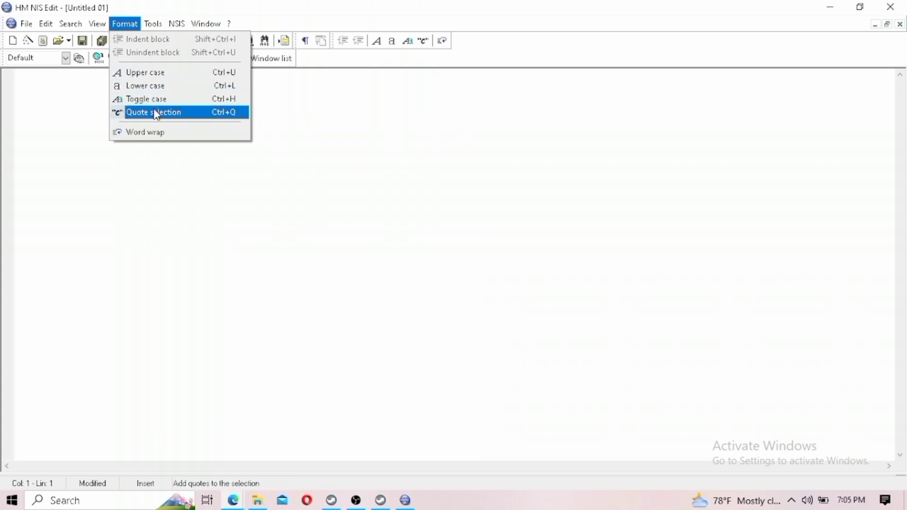
left_click(95, 105)
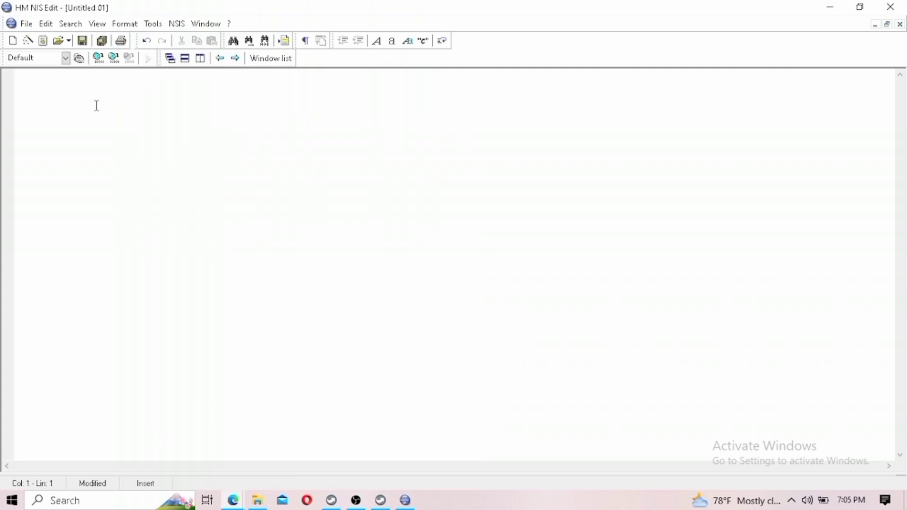
Step: Browse the File menu, type 'subscribe', then close HM NIS Edit without saving
left_click(30, 24)
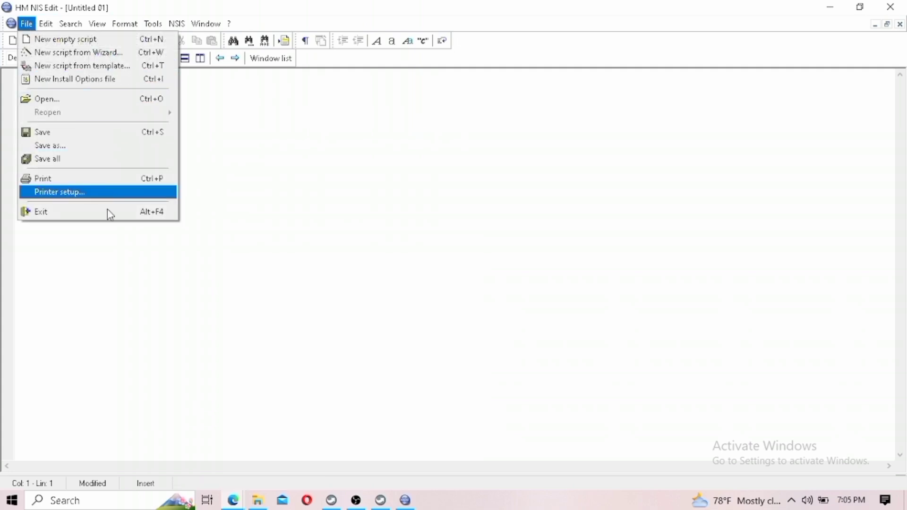
left_click(275, 163)
type("o")
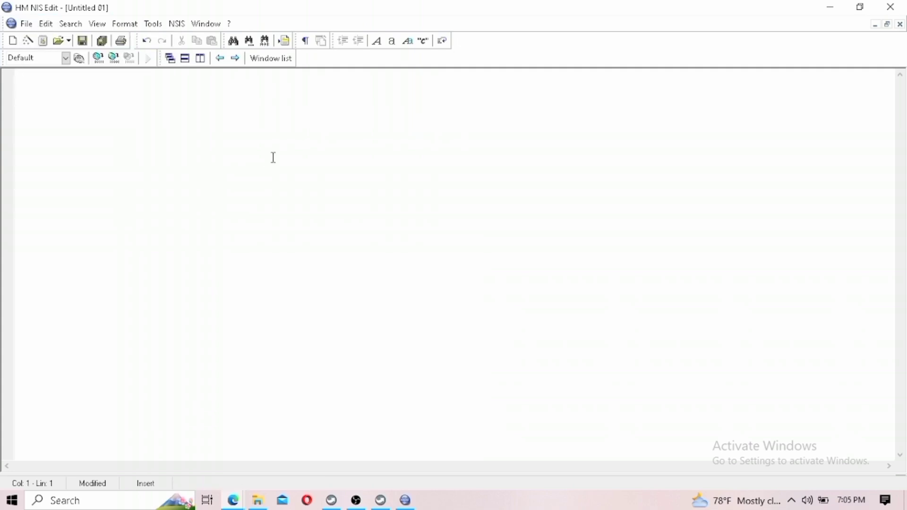
type("subscribe")
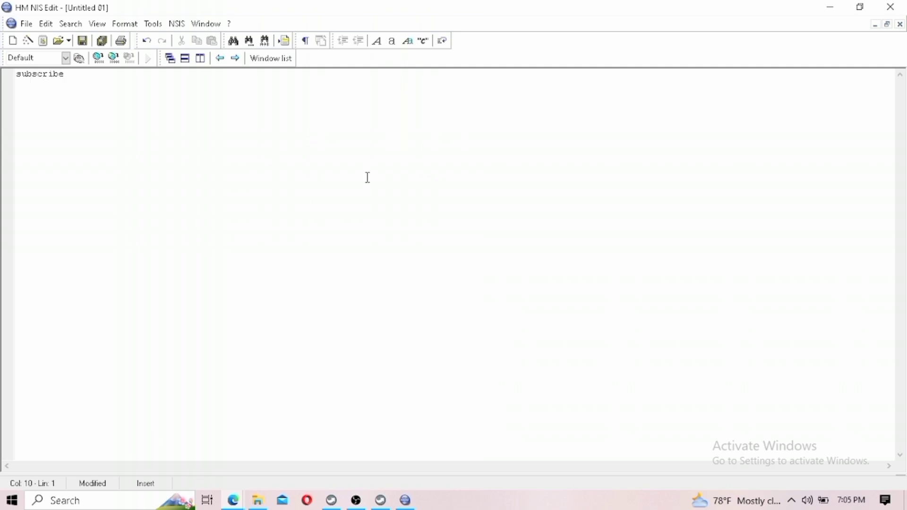
left_click(891, 7)
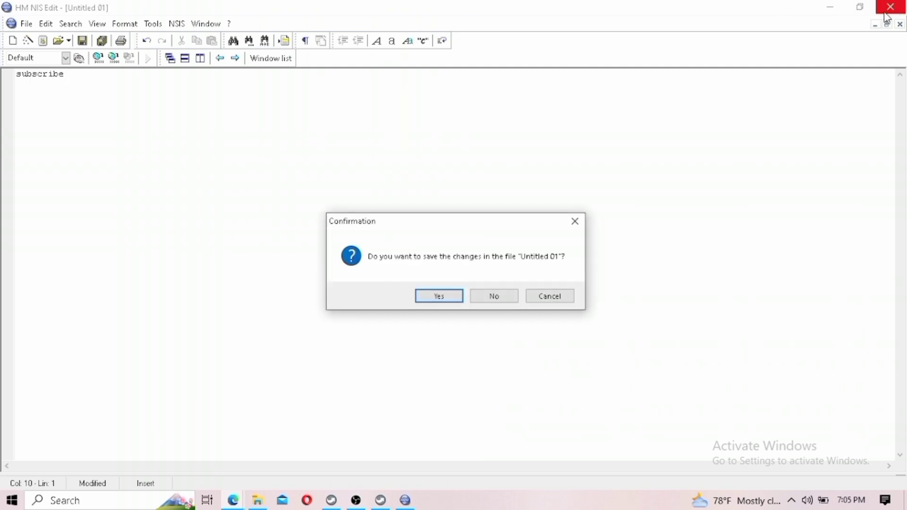
left_click(493, 298)
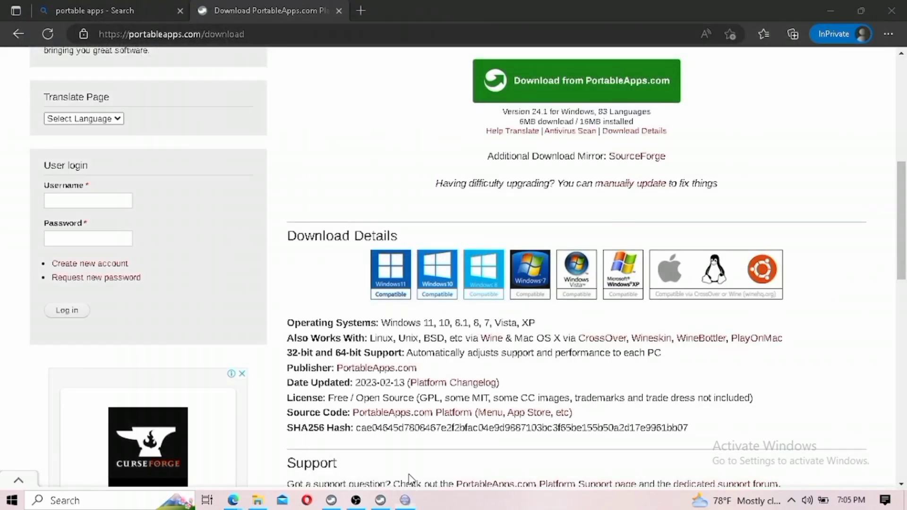
Step: Close the PortableApps menu, agreeing to close the portable apps on exit
mouse_move(381, 502)
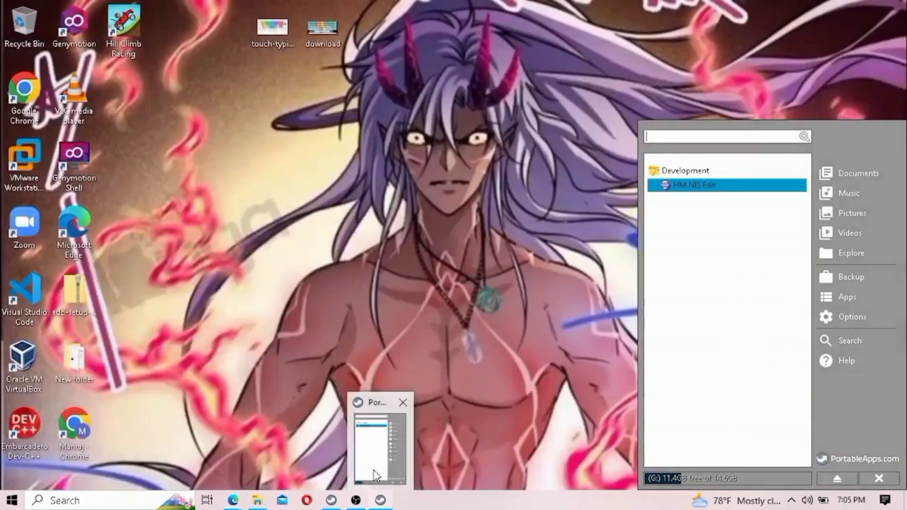
left_click(376, 475)
left_click(890, 481)
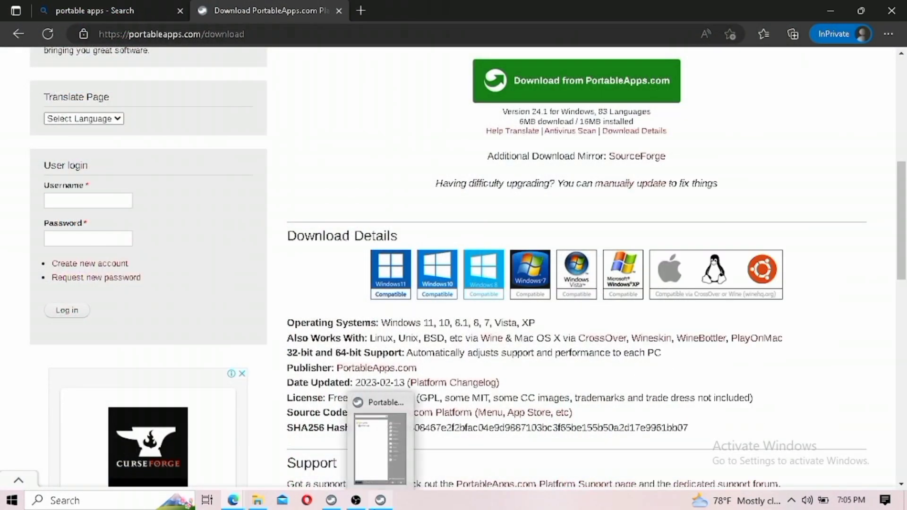
left_click(378, 475)
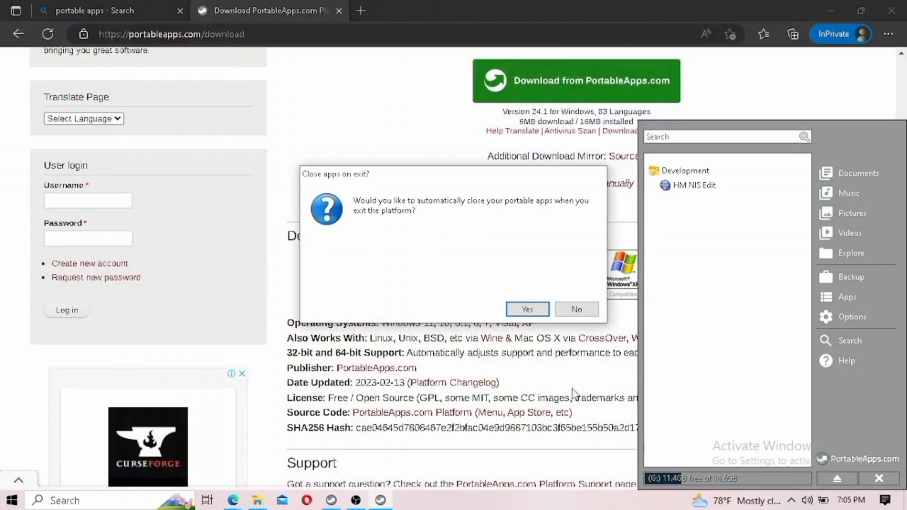
left_click(526, 309)
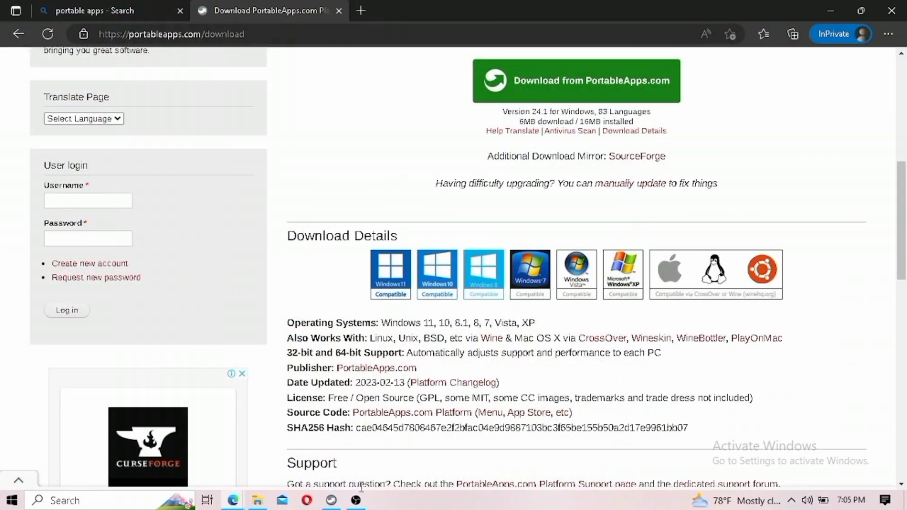
Step: In File Explorer, open USB drive G: and run its Start application
mouse_move(263, 508)
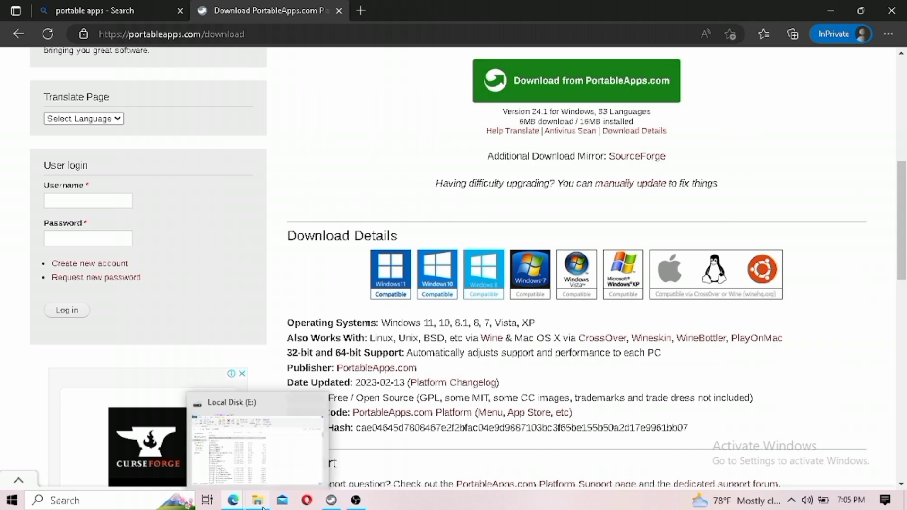
left_click(255, 477)
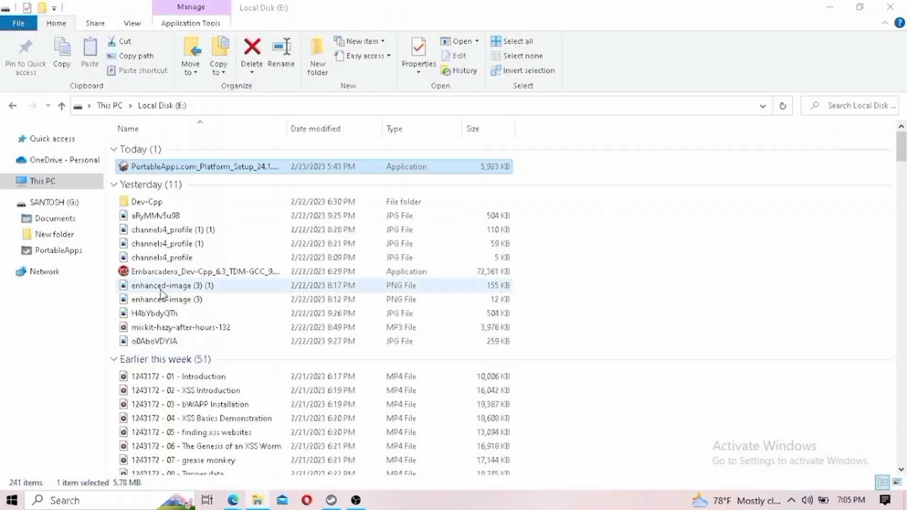
left_click(66, 204)
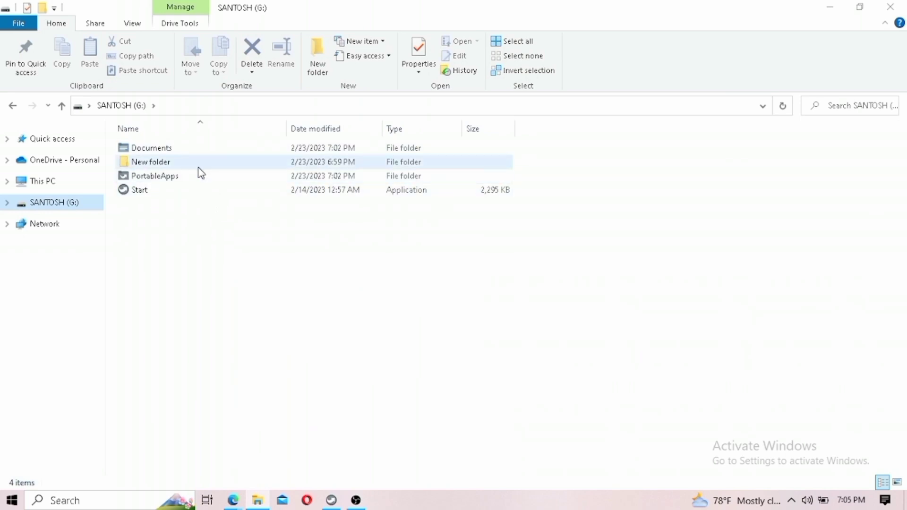
double_click(234, 190)
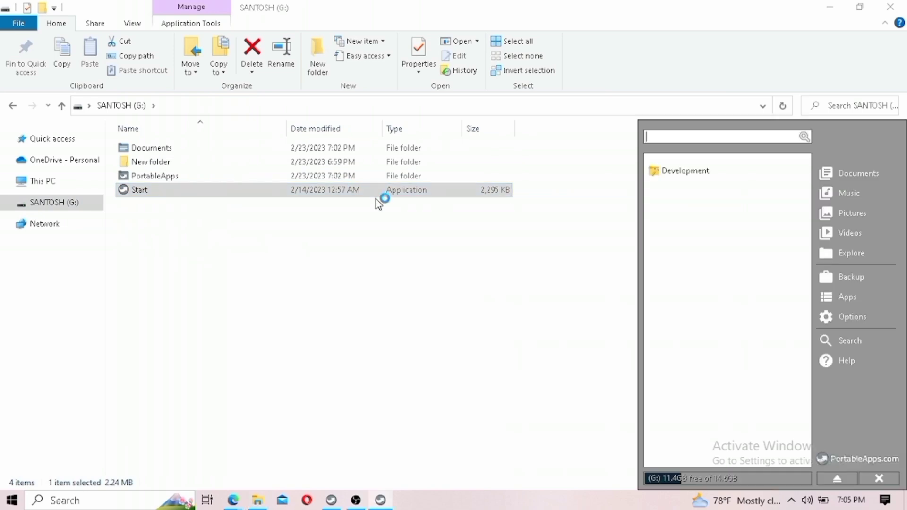
left_click(843, 304)
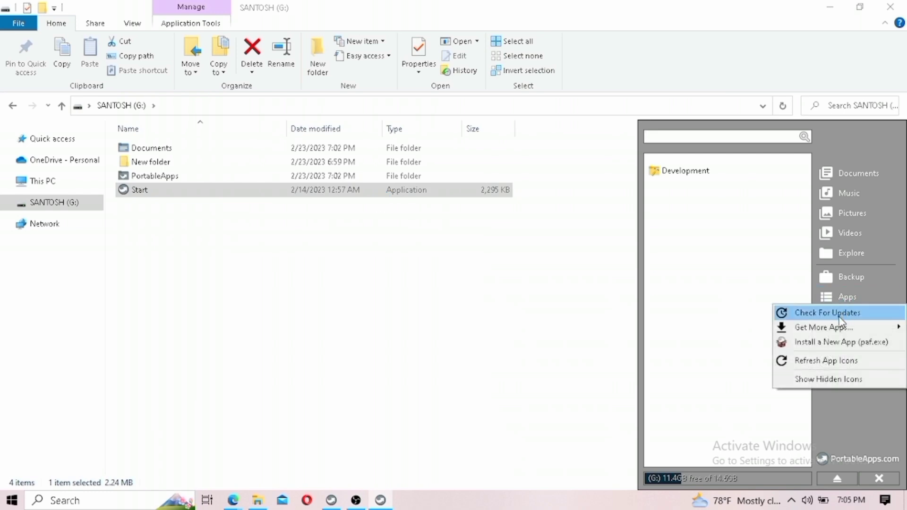
mouse_move(841, 329)
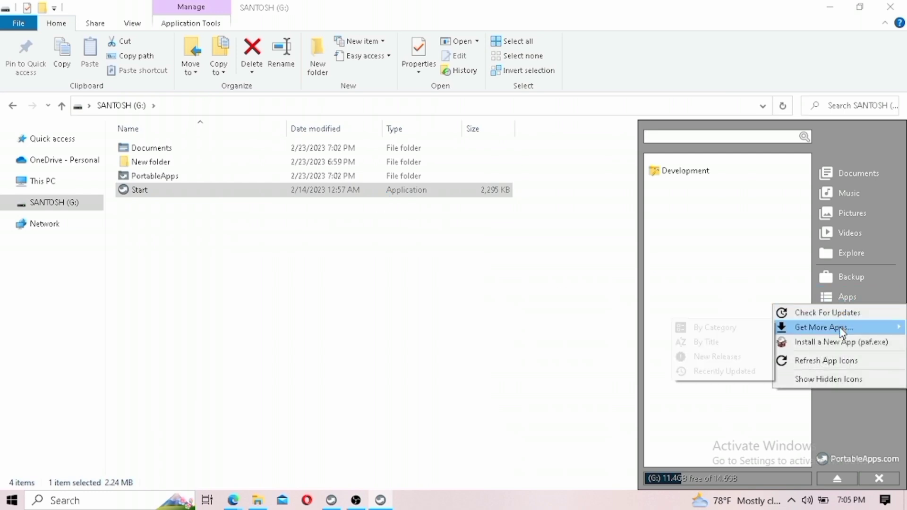
left_click(759, 326)
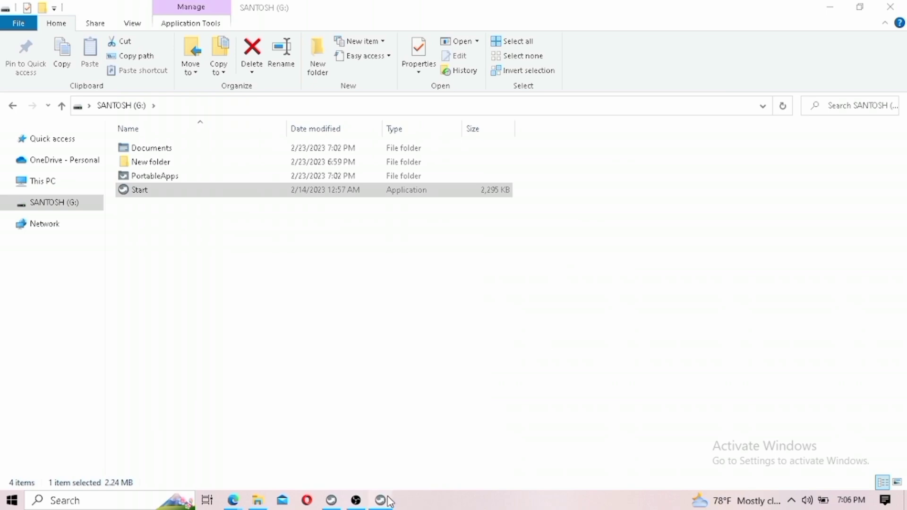
mouse_move(389, 501)
left_click(379, 470)
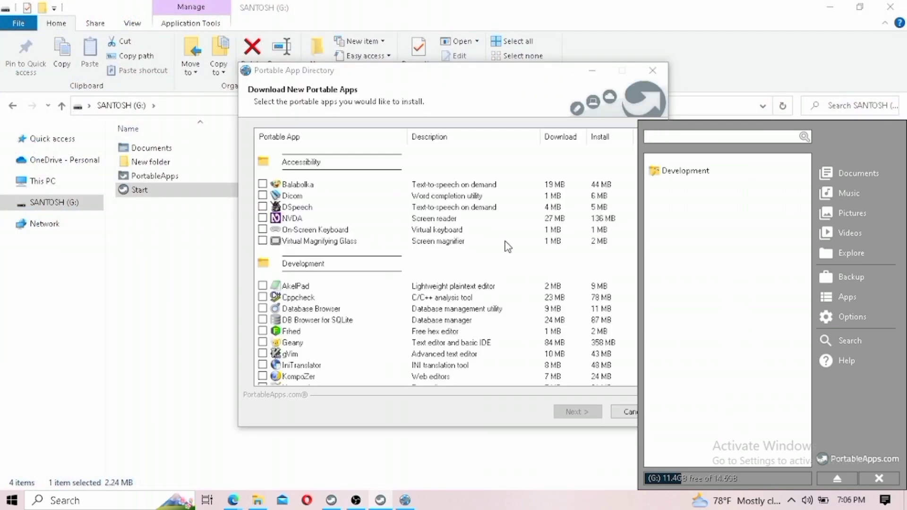
left_click(551, 94)
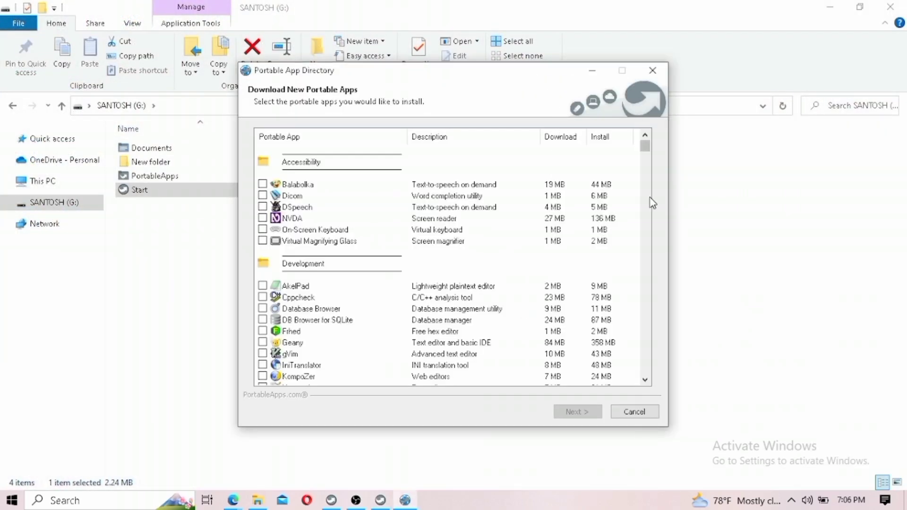
scroll(652, 203, "down", 10)
scroll(652, 203, "down", 5)
left_click(652, 70)
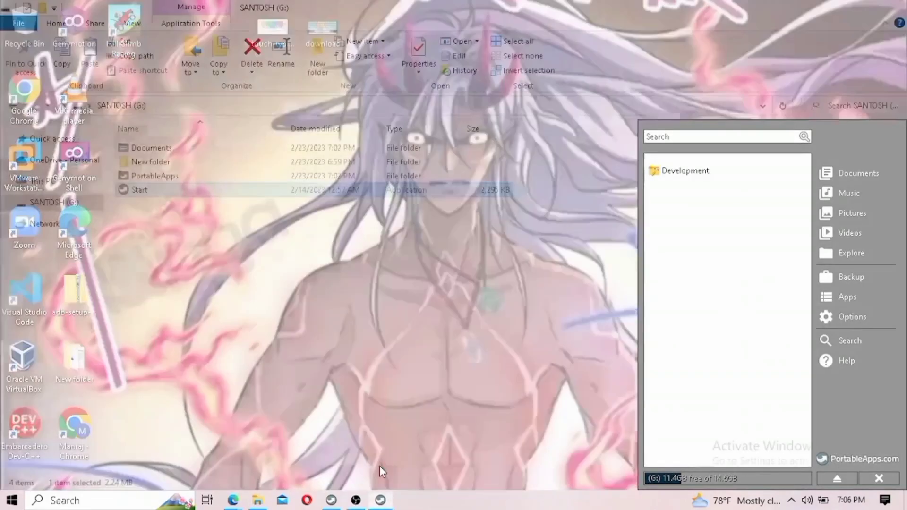
left_click(379, 466)
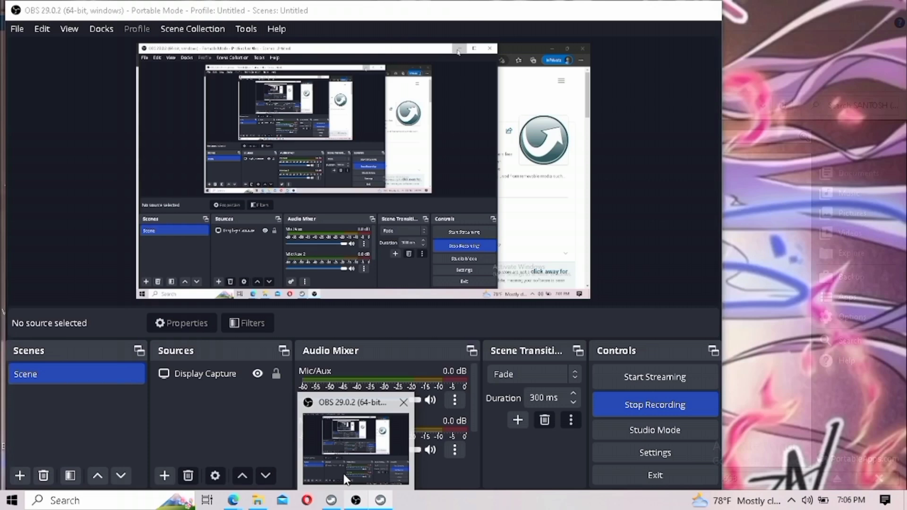
Step: Launch portable OBS Studio from Music and Video in the PortableApps menu
left_click(342, 471)
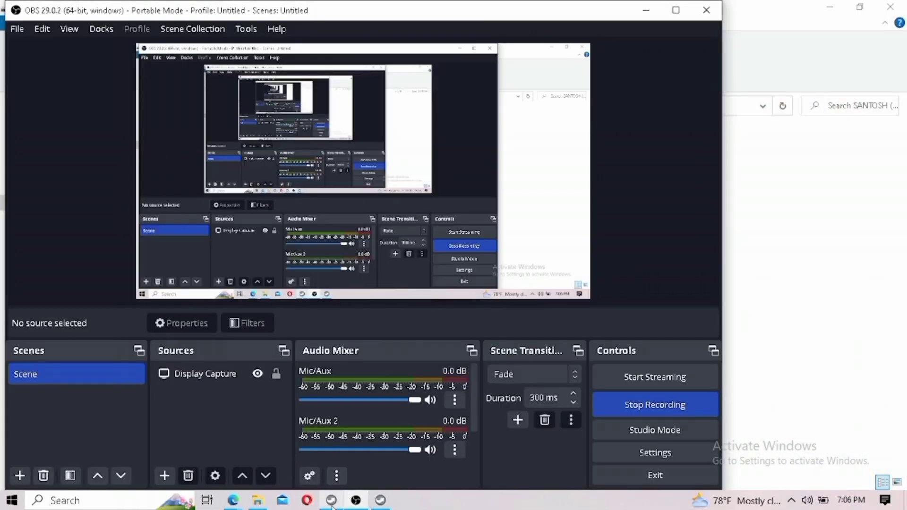
left_click(332, 467)
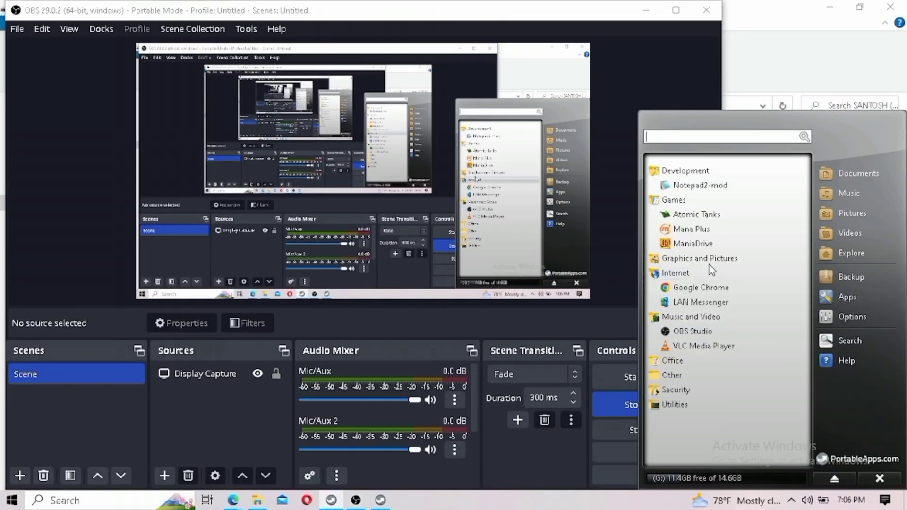
left_click(675, 330)
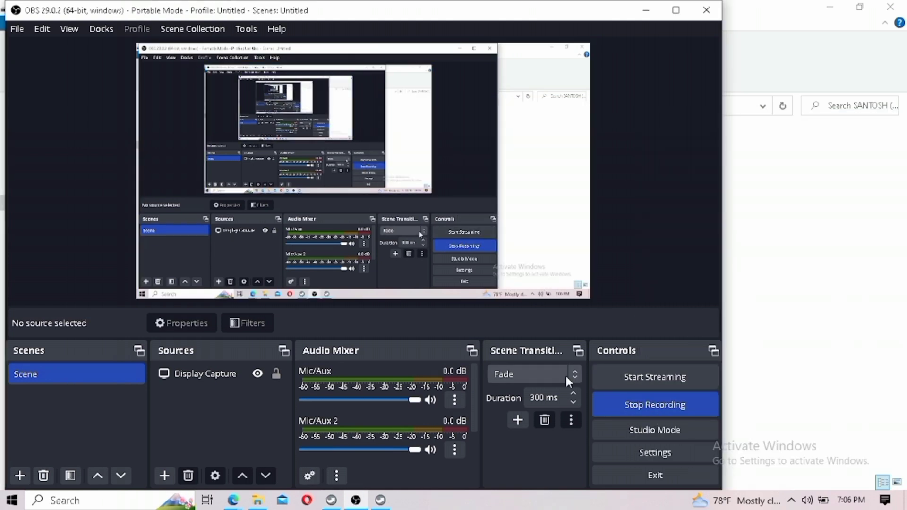
Step: Stop the OBS Studio screen recording
left_click(616, 407)
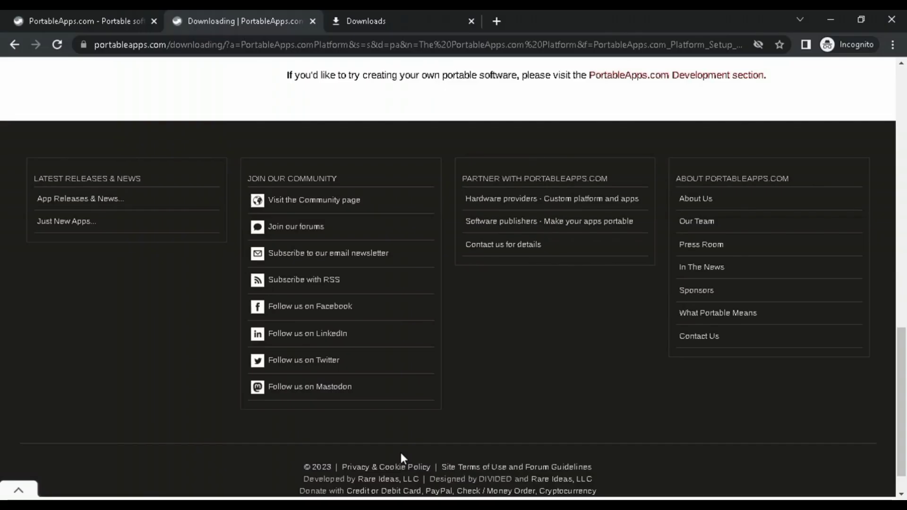